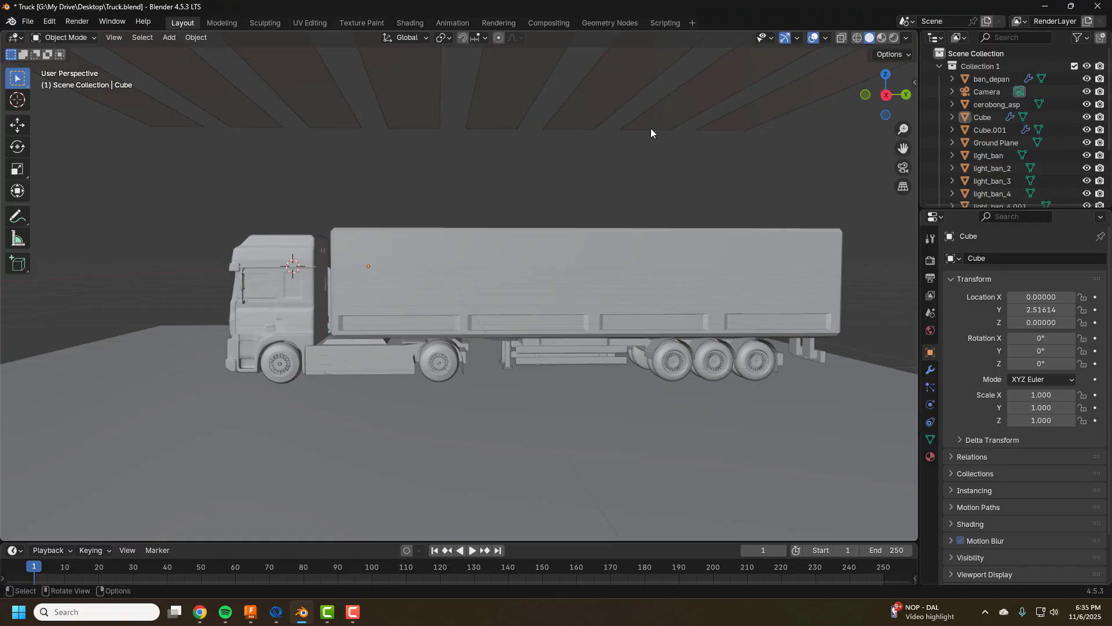
Preview the truck and trailer under the scene lighting in rendered viewport shading.
{"action": "left_click", "coordinate": [894, 38]}
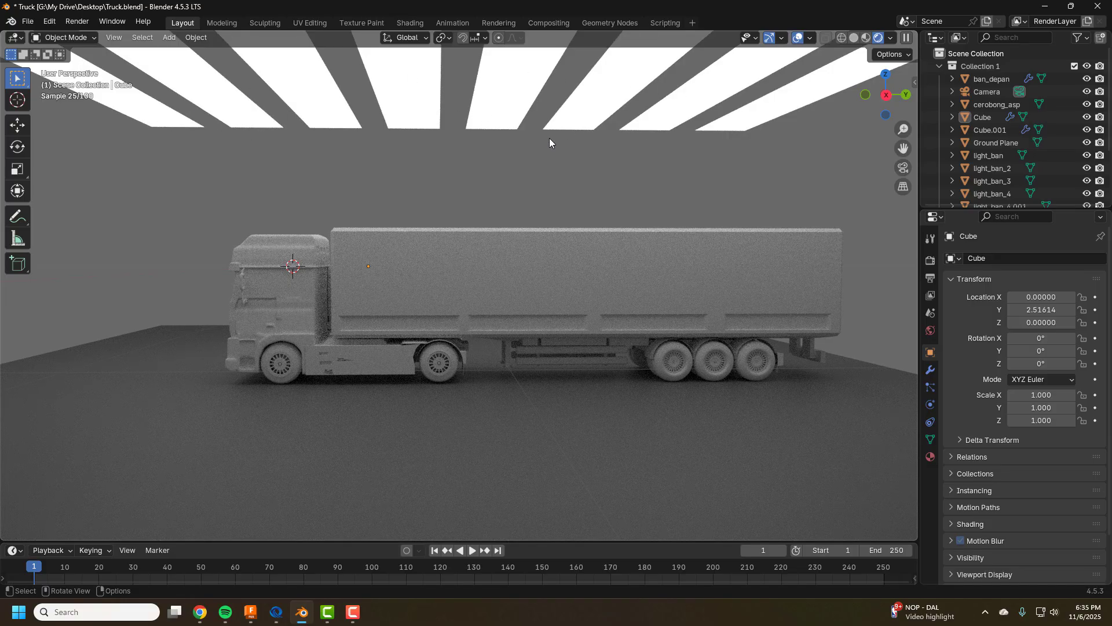
{"action": "scroll", "coordinate": [544, 176], "scroll_direction": "up", "scroll_amount": 2}
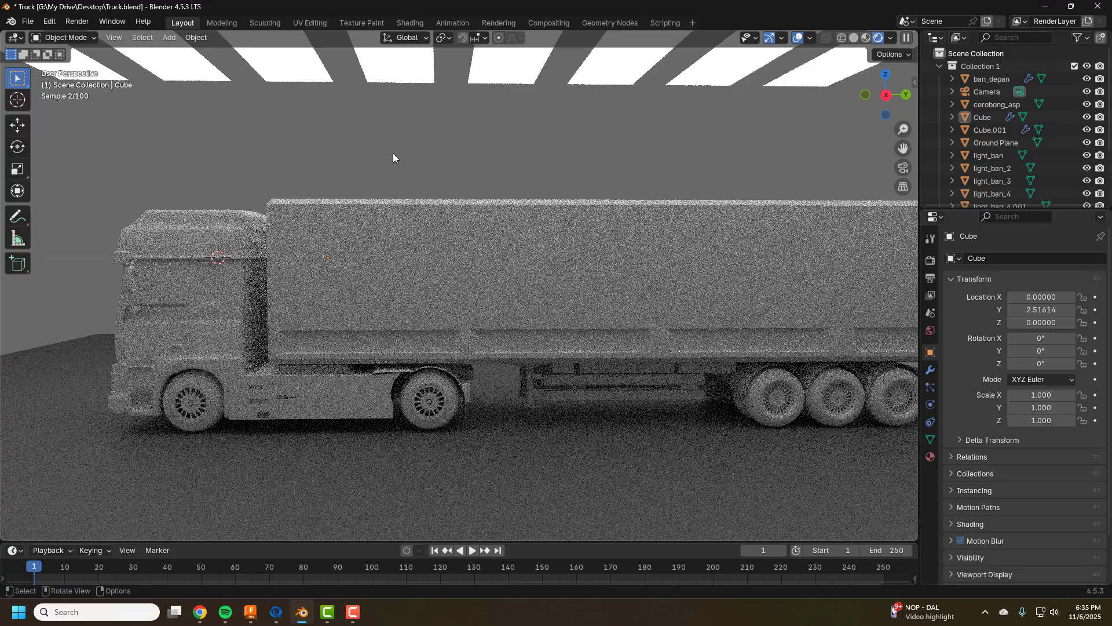
{"action": "middle_click_drag", "start_coordinate": [443, 162], "coordinate": [561, 197]}
{"action": "middle_click_drag", "start_coordinate": [589, 301], "coordinate": [440, 264]}
Hide the Overhead Lighting and Ground Plane objects in the viewport and return to solid shading.
{"action": "scroll", "coordinate": [1003, 144], "scroll_direction": "down", "scroll_amount": 5}
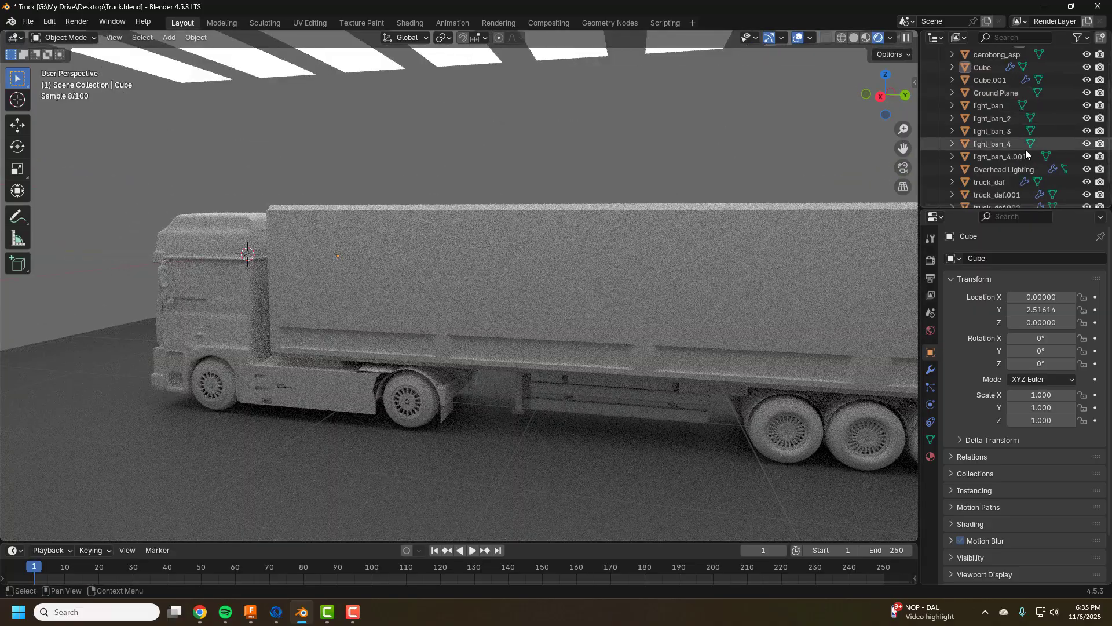
{"action": "left_click", "coordinate": [1087, 145]}
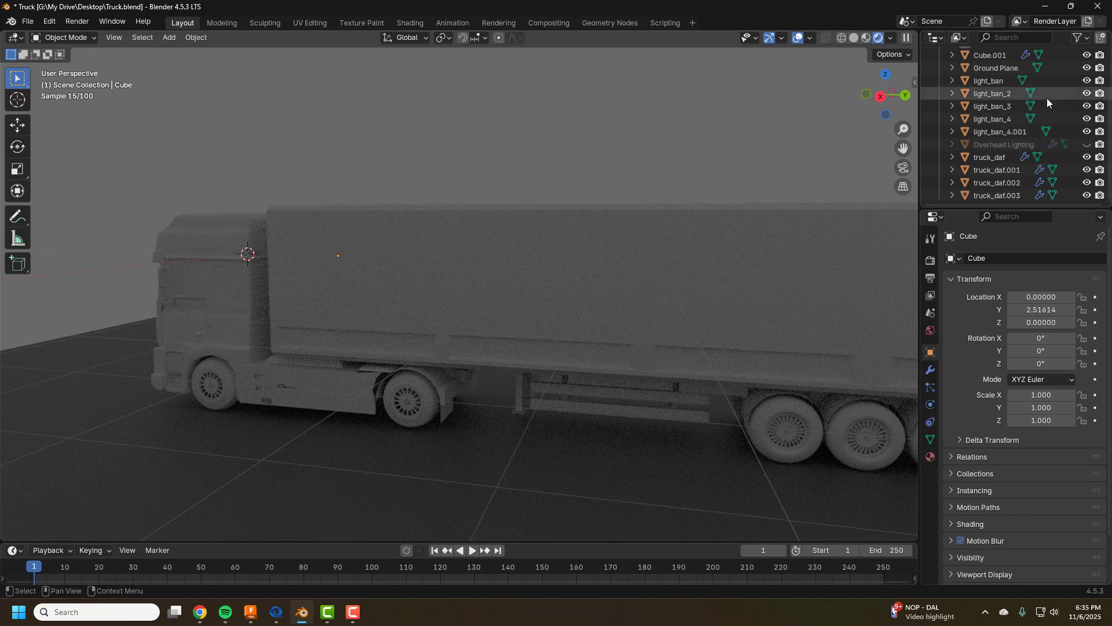
{"action": "left_click", "coordinate": [1086, 69]}
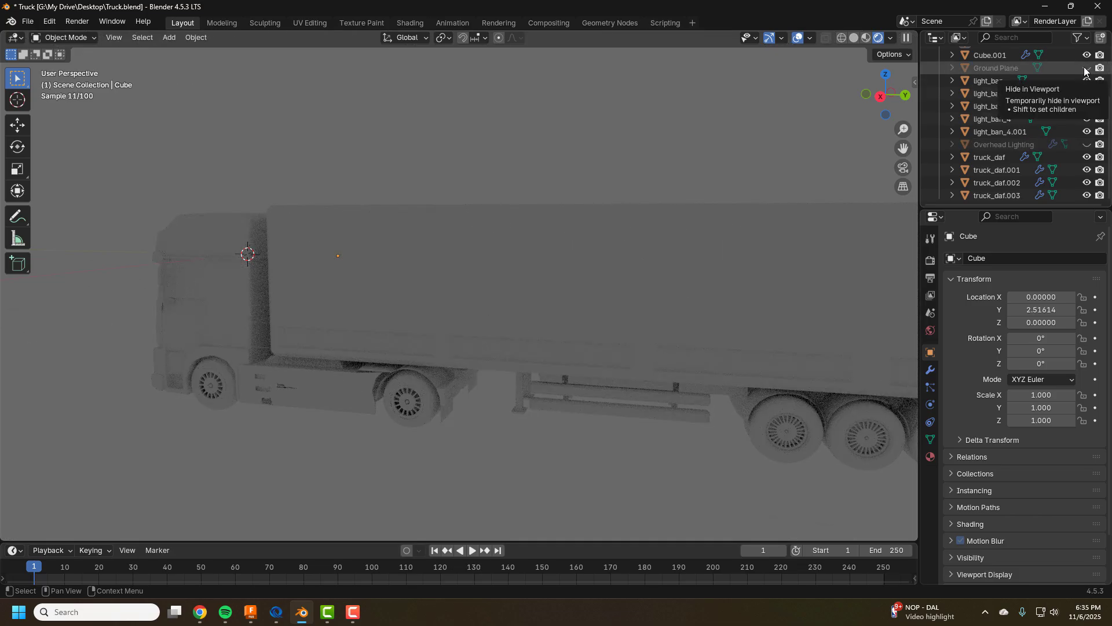
{"action": "left_click", "coordinate": [854, 38]}
Select the truck's trailer object and open it in the UV Editing workspace.
{"action": "middle_click_drag", "start_coordinate": [419, 102], "coordinate": [455, 104]}
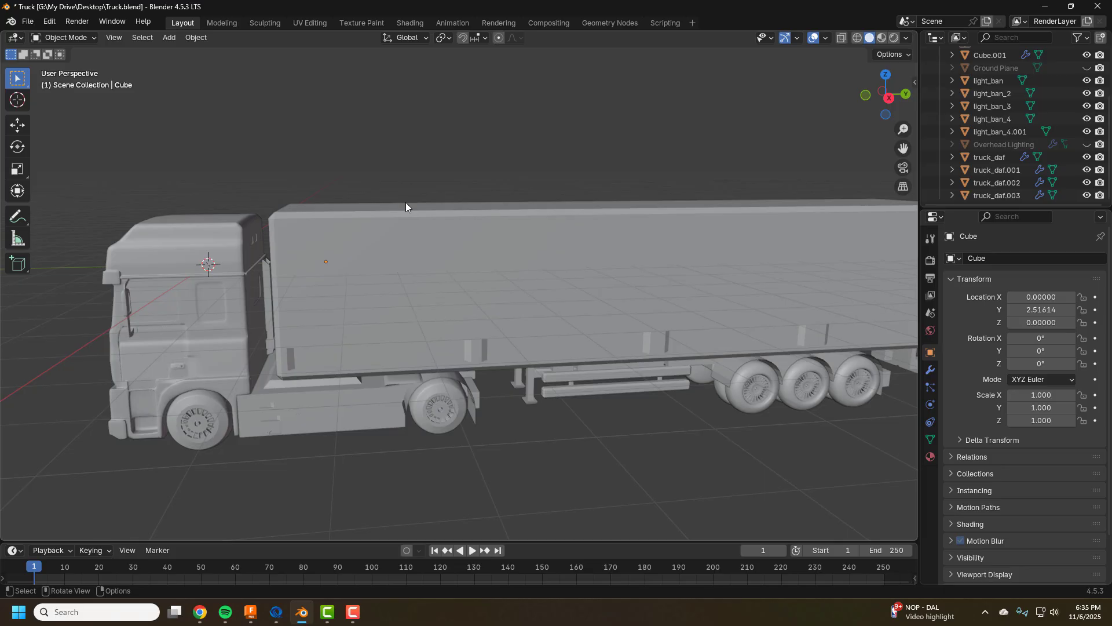
{"action": "scroll", "coordinate": [409, 204], "scroll_direction": "down", "scroll_amount": 2}
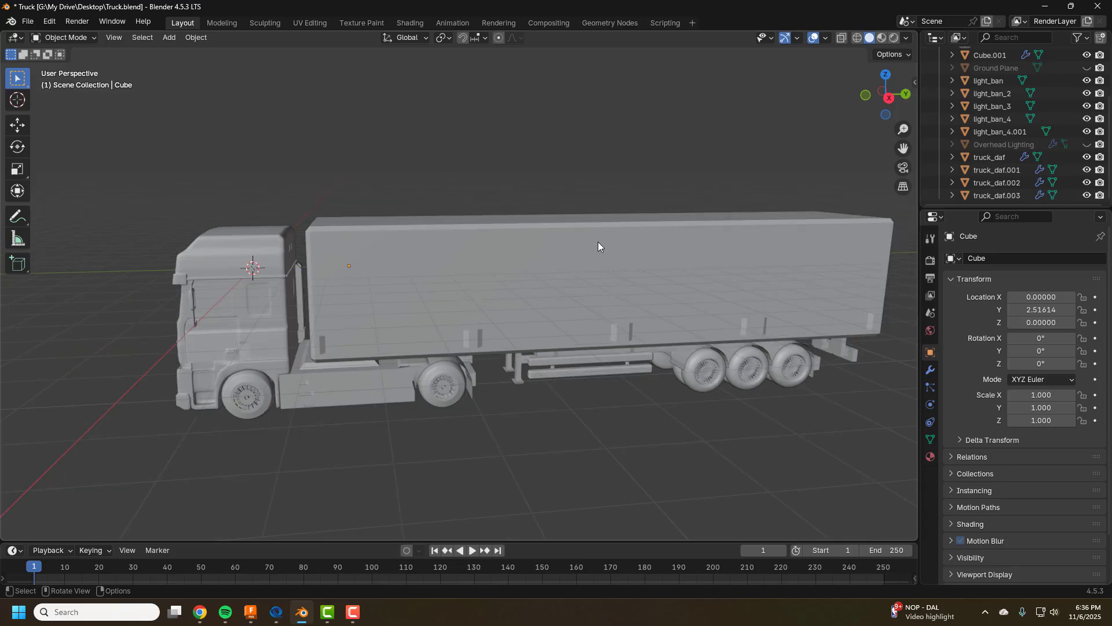
{"action": "left_click", "coordinate": [473, 241]}
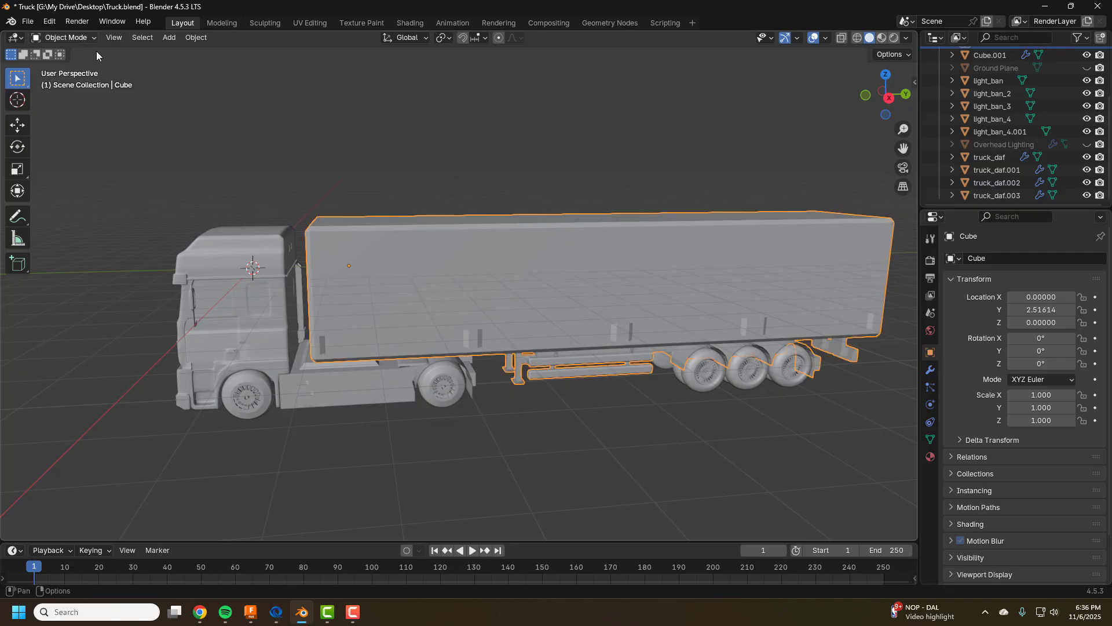
{"action": "left_click", "coordinate": [302, 23]}
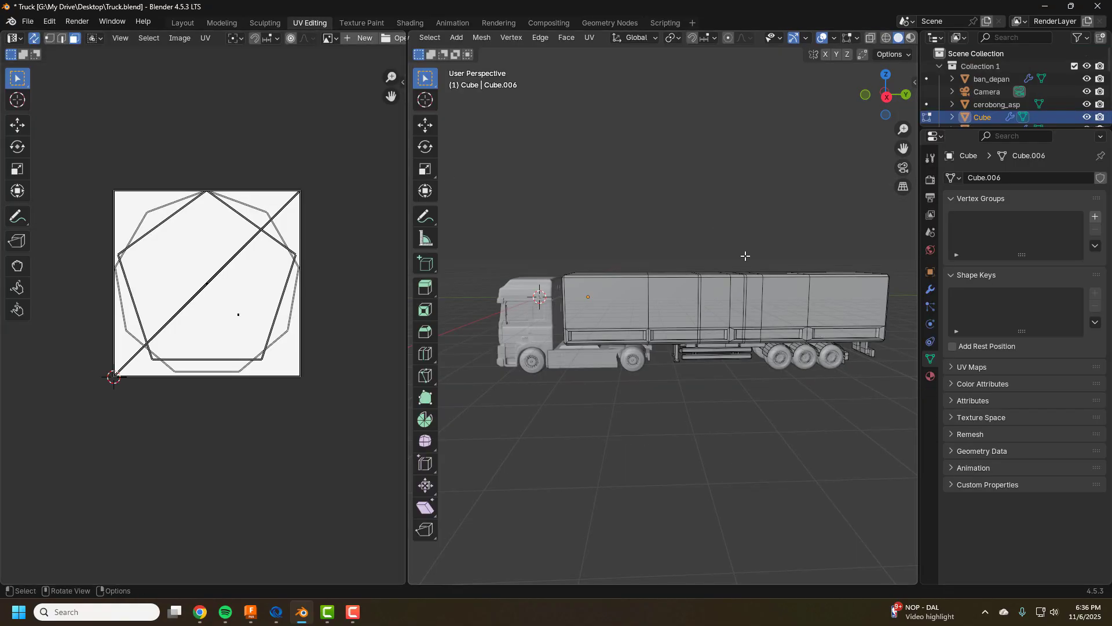
{"action": "middle_click_drag", "start_coordinate": [705, 231], "coordinate": [732, 243]}
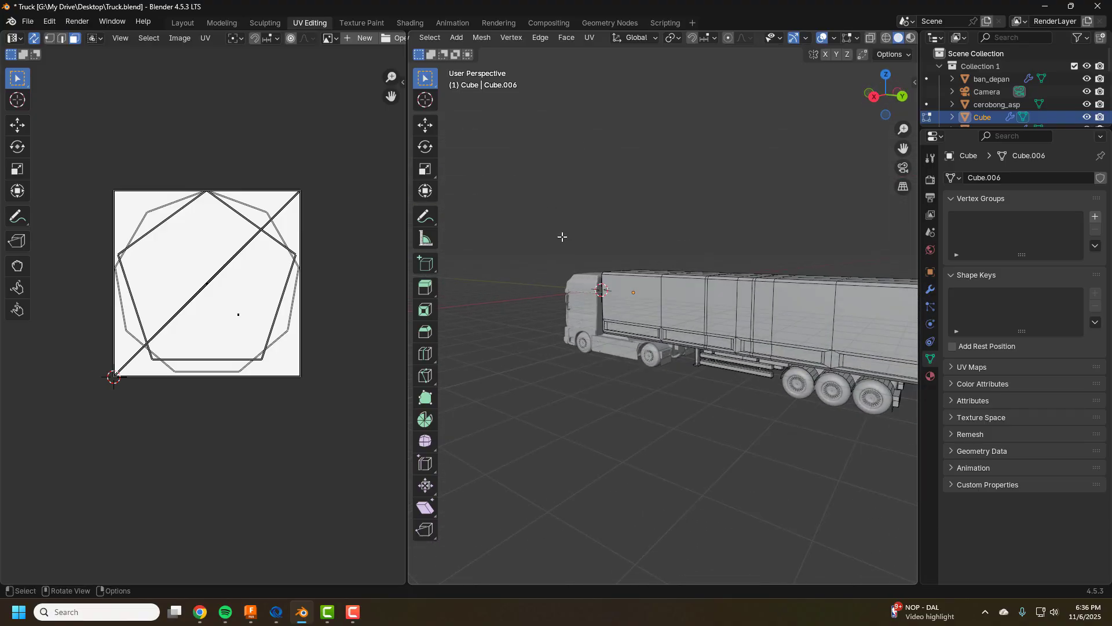
Select single faces on the trailer's side and roof one at a time.
{"action": "left_click", "coordinate": [650, 293]}
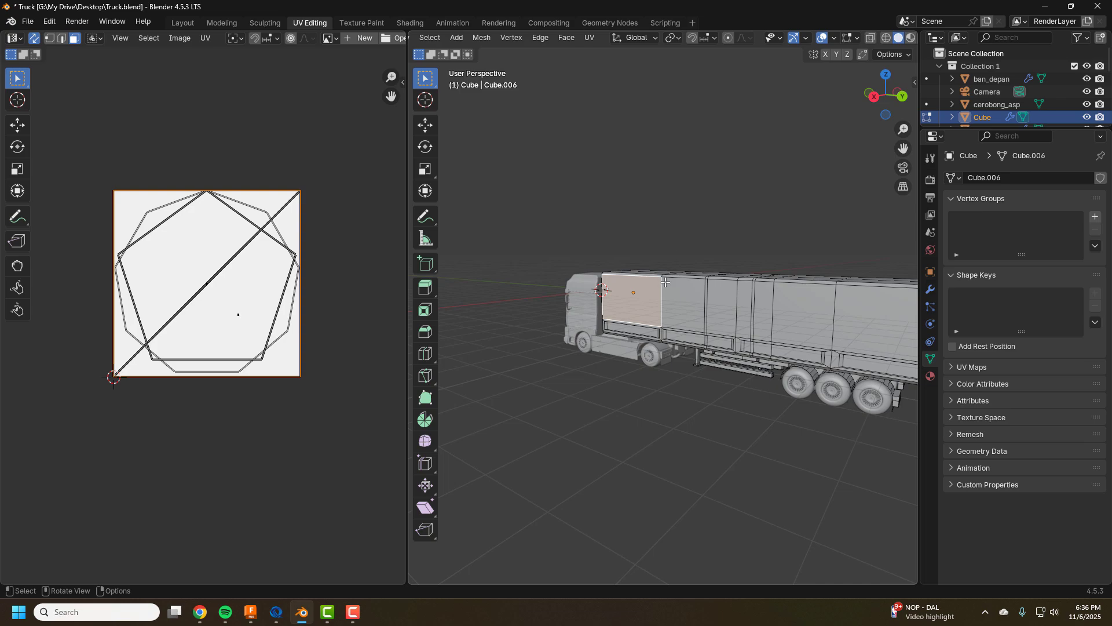
{"action": "middle_click_drag", "start_coordinate": [733, 200], "coordinate": [688, 262]}
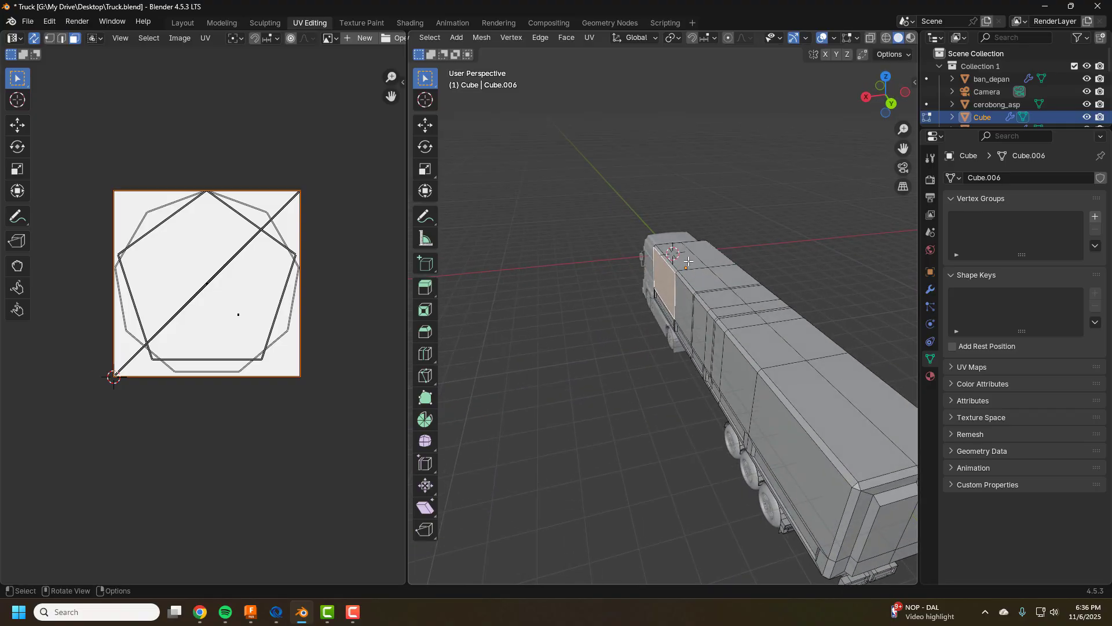
{"action": "left_click", "coordinate": [688, 262]}
{"action": "middle_click_drag", "start_coordinate": [792, 235], "coordinate": [691, 298]}
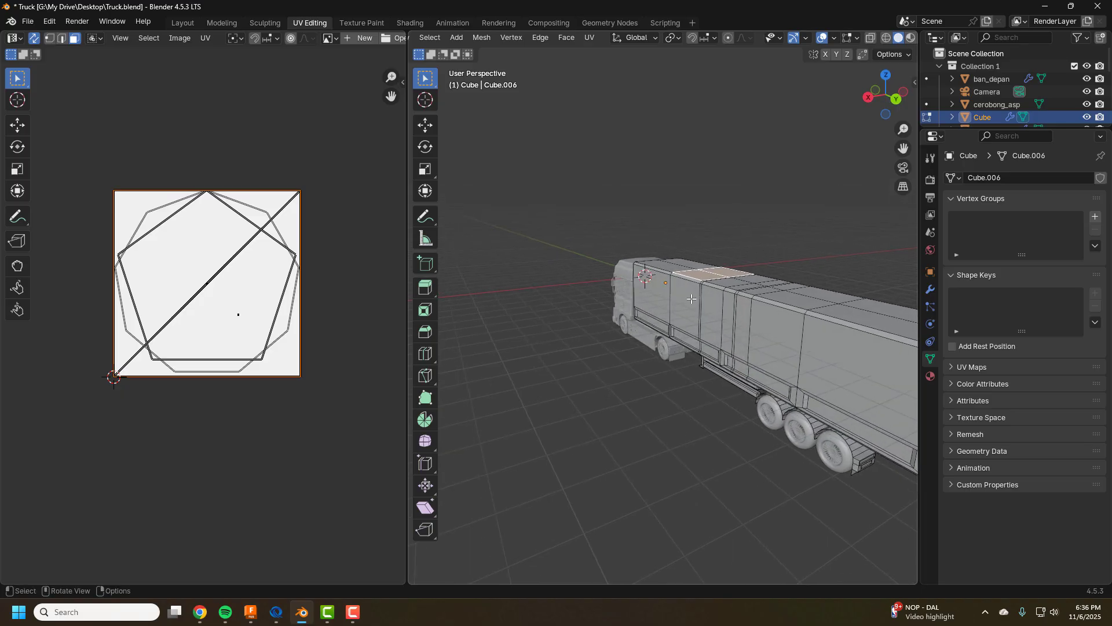
{"action": "middle_click_drag", "start_coordinate": [759, 202], "coordinate": [544, 156]}
{"action": "middle_click_drag", "start_coordinate": [568, 236], "coordinate": [735, 338]}
{"action": "scroll", "coordinate": [734, 337], "scroll_direction": "up", "scroll_amount": 4}
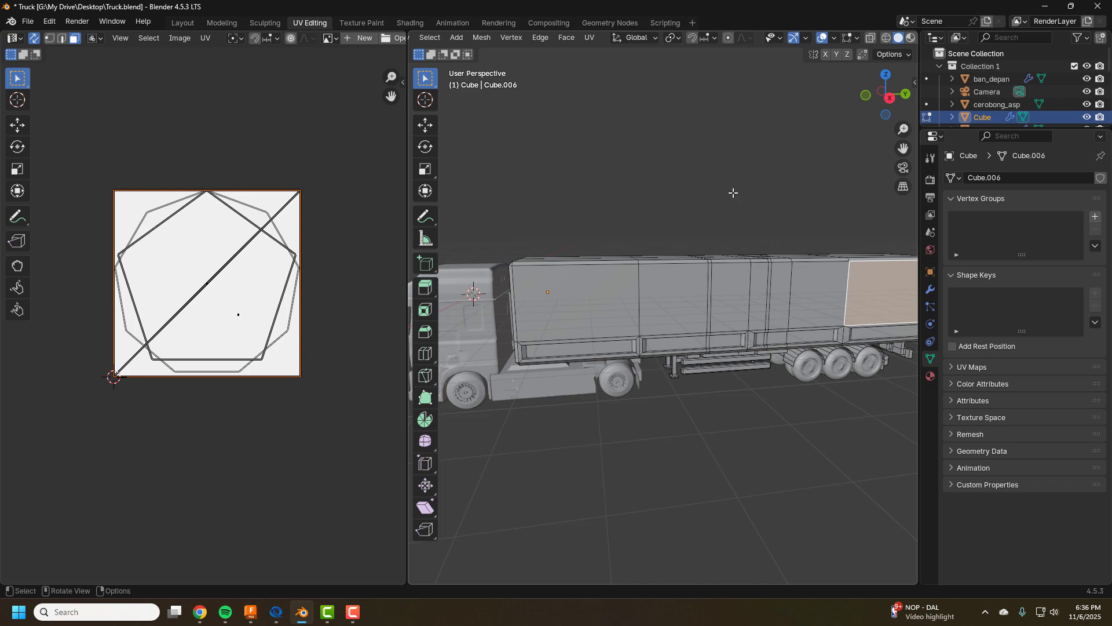
{"action": "scroll", "coordinate": [614, 231], "scroll_direction": "down", "scroll_amount": 1}
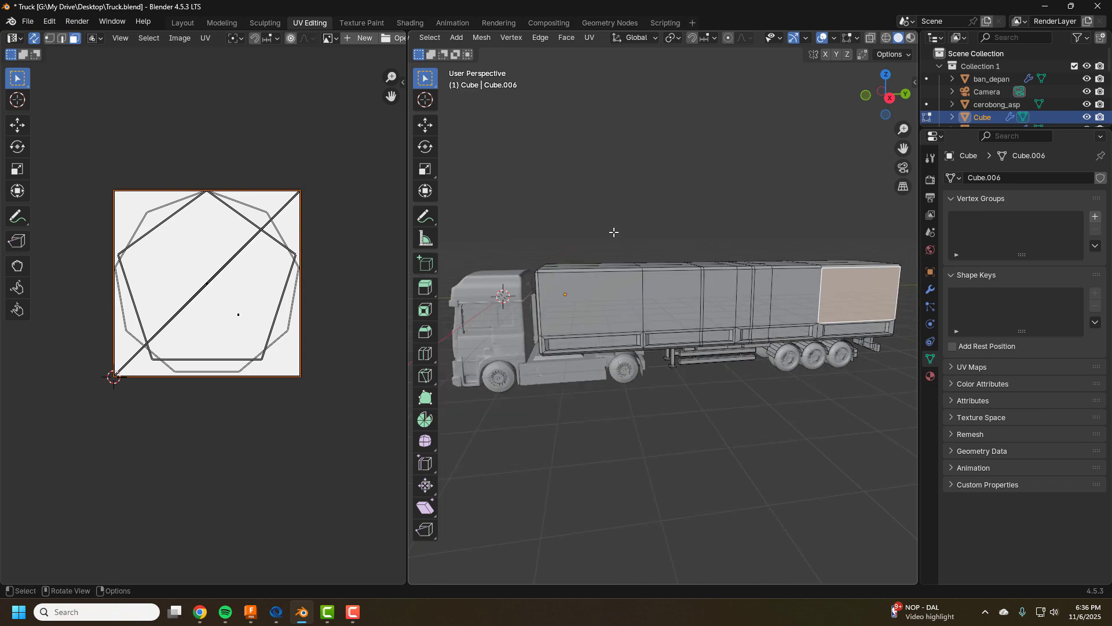
Select all faces of the trailer through the mesh in wireframe shading, then restore solid shading.
{"action": "left_click", "coordinate": [886, 37]}
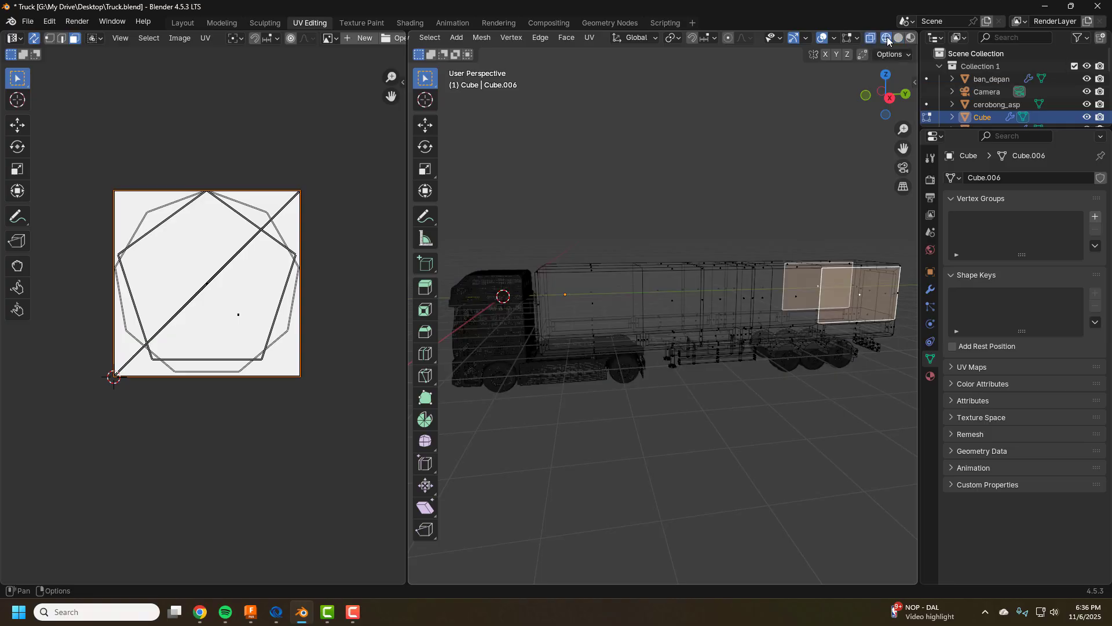
{"action": "middle_click_drag", "start_coordinate": [807, 154], "coordinate": [785, 156]}
{"action": "scroll", "coordinate": [565, 214], "scroll_direction": "down", "scroll_amount": 2}
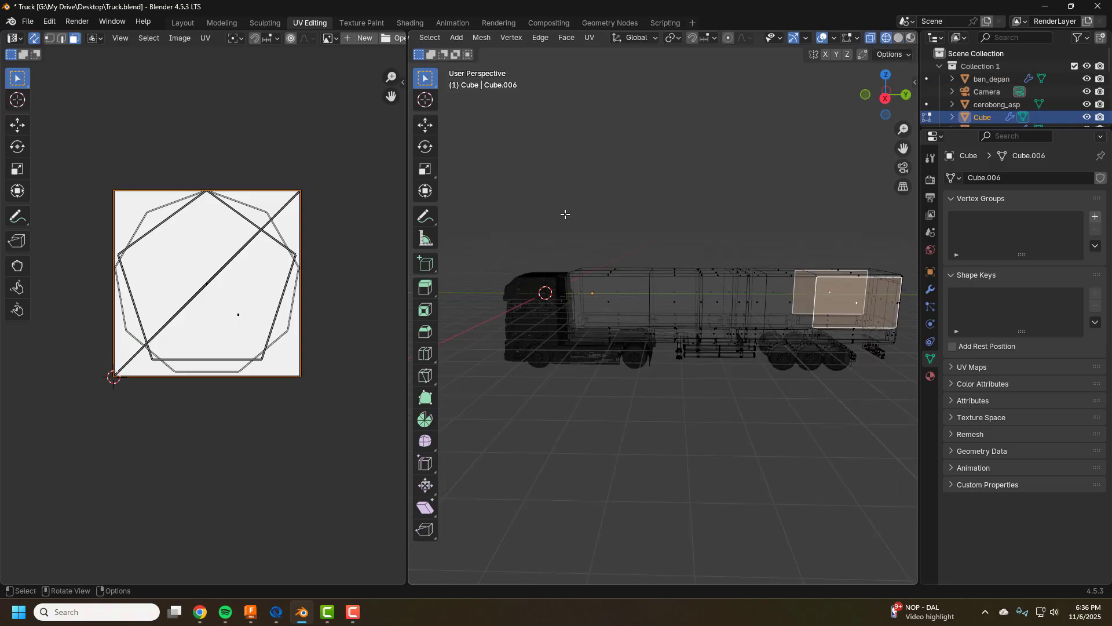
{"action": "left_click_drag", "start_coordinate": [527, 208], "coordinate": [899, 400]}
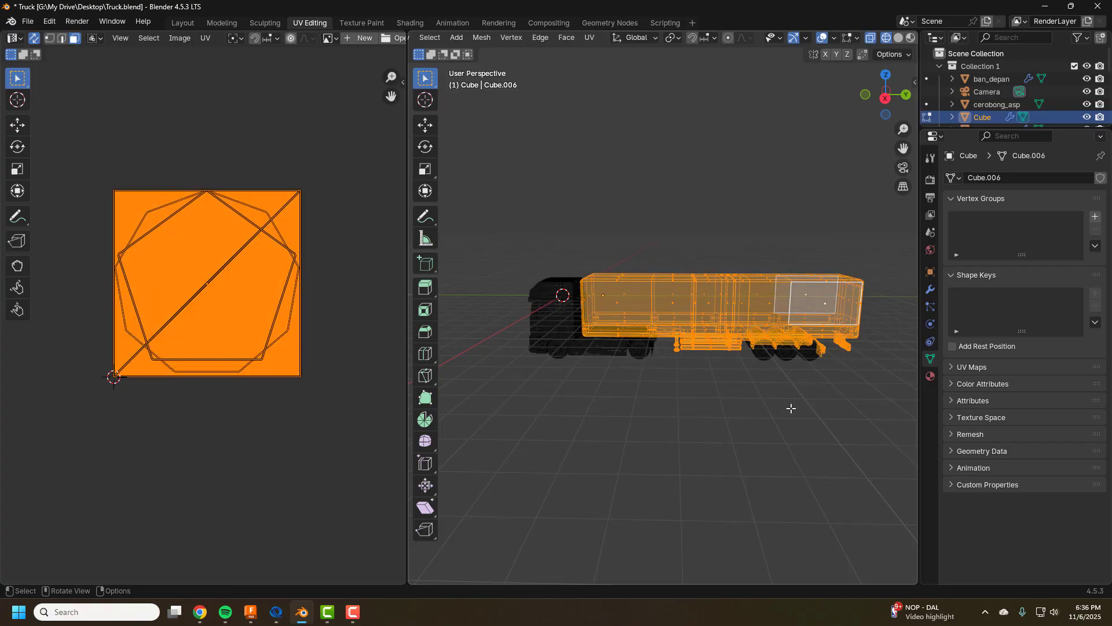
{"action": "scroll", "coordinate": [618, 255], "scroll_direction": "up", "scroll_amount": 1}
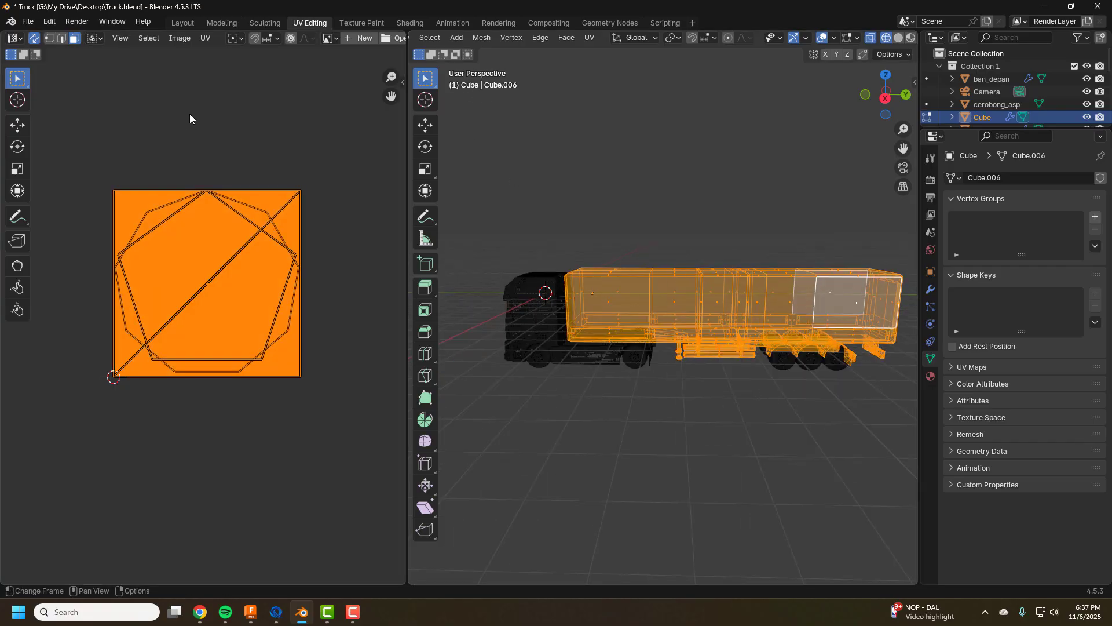
{"action": "left_click", "coordinate": [899, 37]}
{"action": "scroll", "coordinate": [612, 194], "scroll_direction": "up", "scroll_amount": 3}
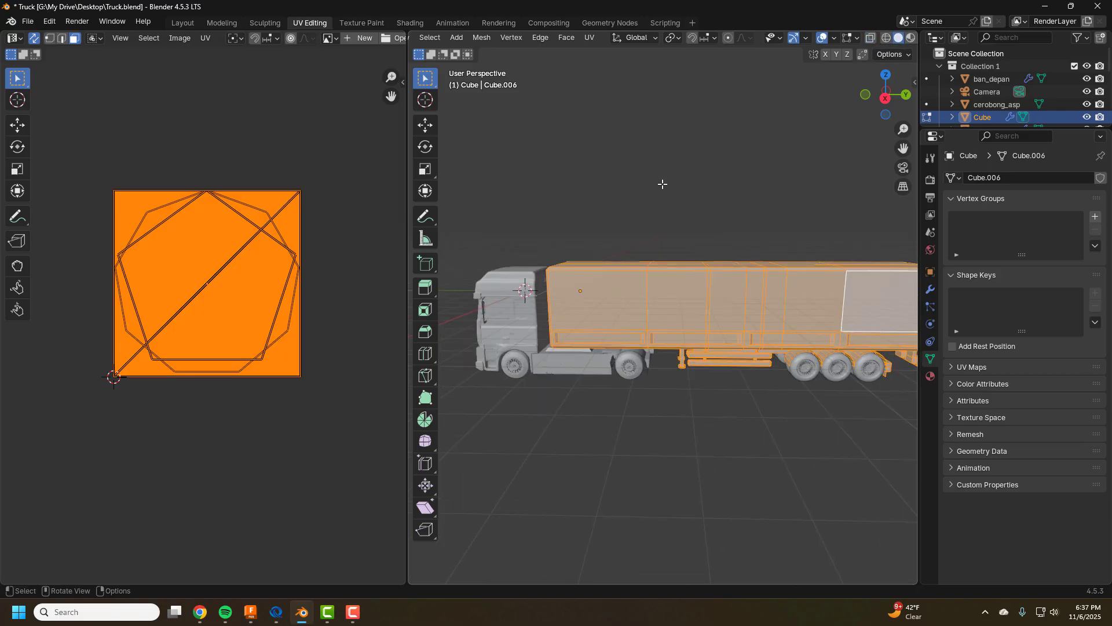
Unwrap the selected trailer faces with Smart UV Project using an island margin of 0.05.
{"action": "scroll", "coordinate": [813, 268], "scroll_direction": "up", "scroll_amount": 1}
{"action": "key", "text": "u"}
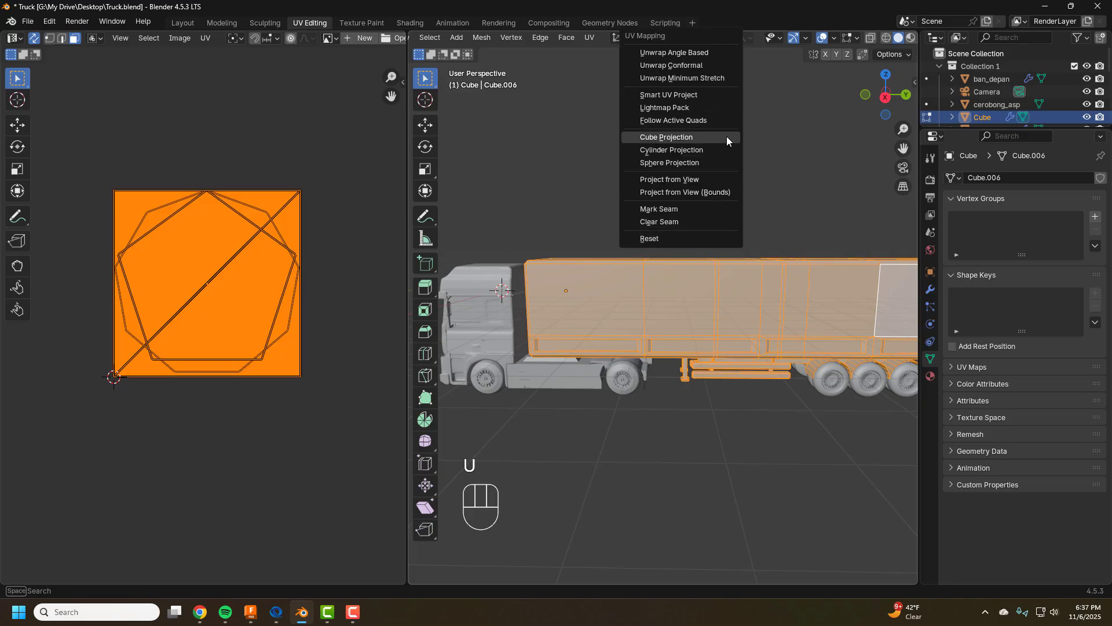
{"action": "left_click", "coordinate": [695, 95]}
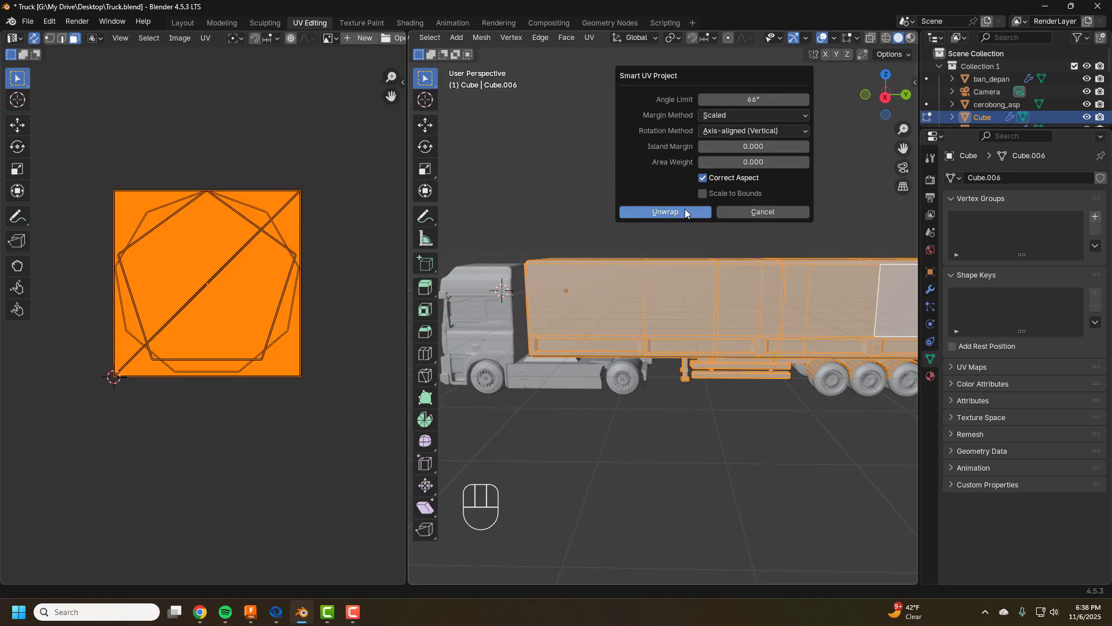
{"action": "left_click", "coordinate": [763, 146]}
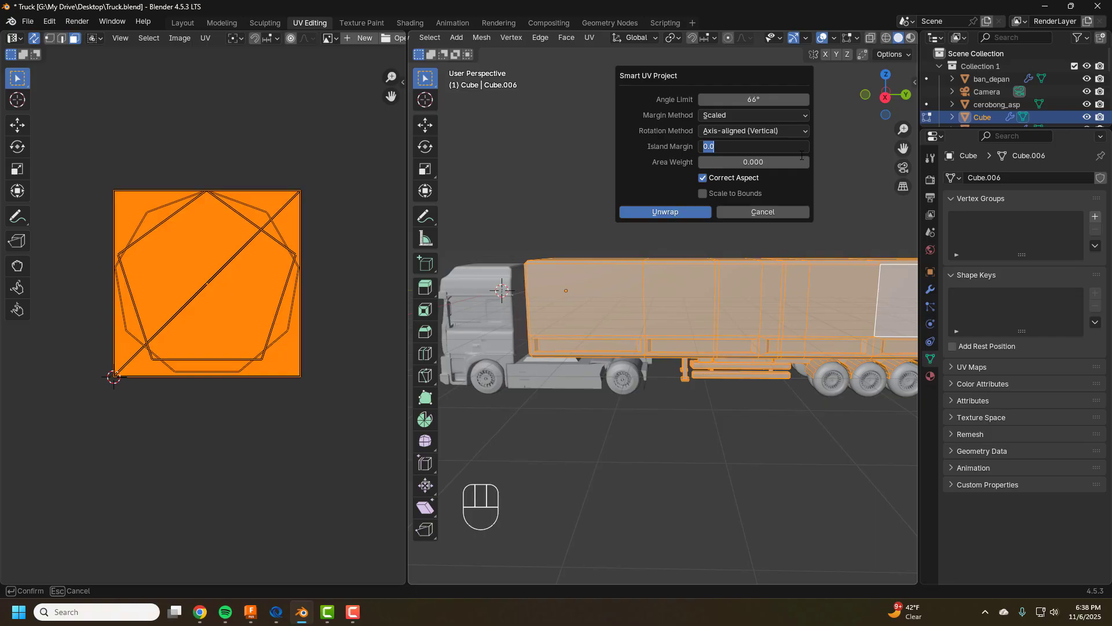
{"action": "type", "text": "0.05"}
{"action": "key", "text": "Return"}
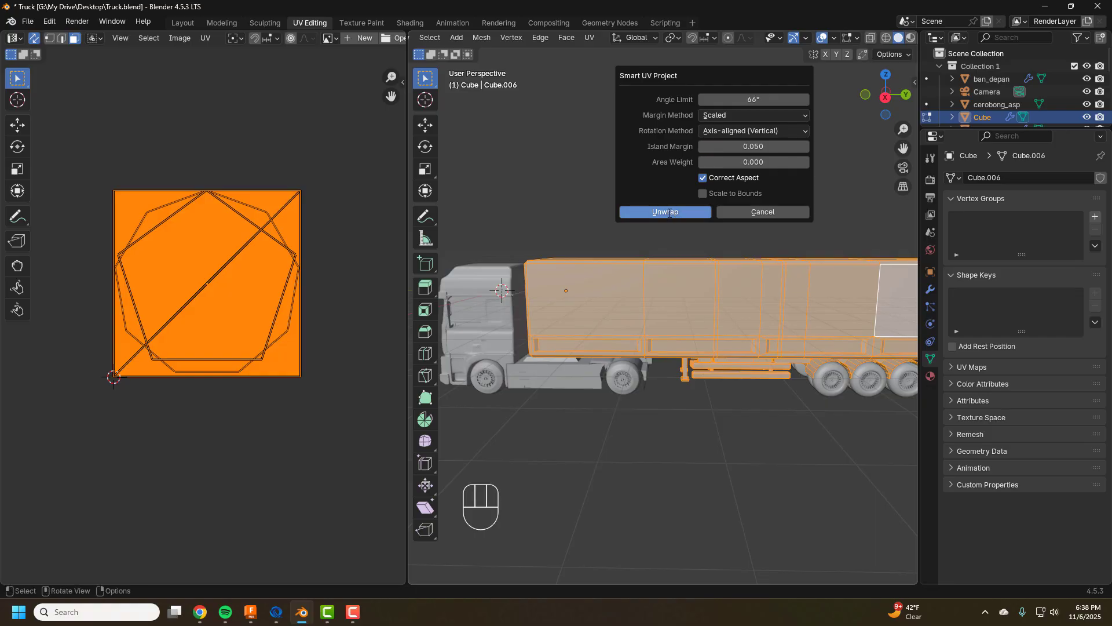
{"action": "left_click", "coordinate": [669, 213]}
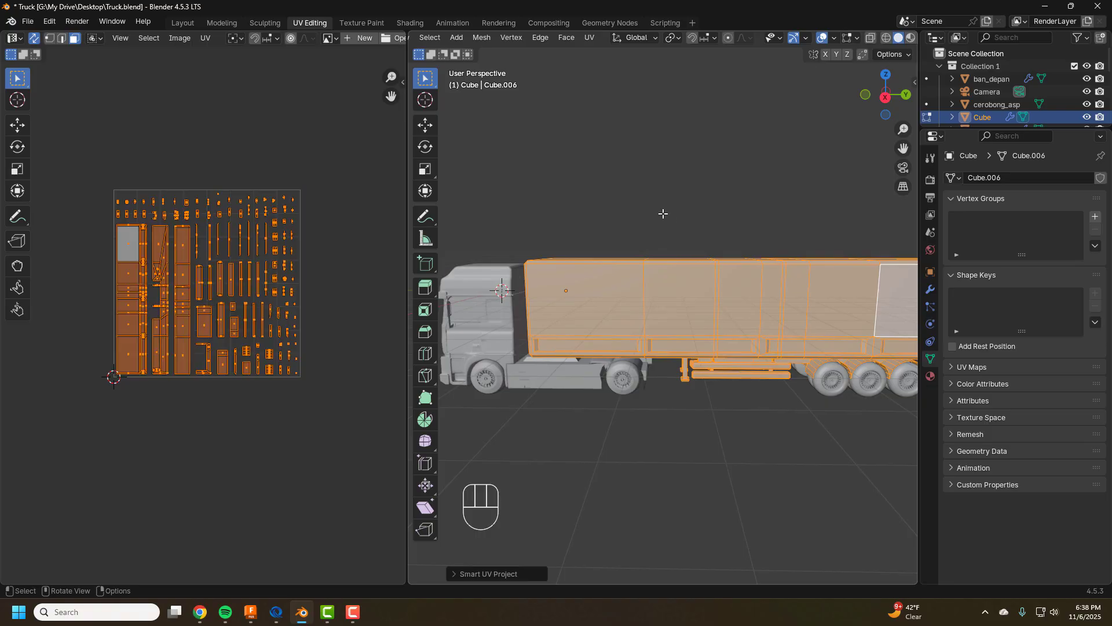
Examine the layout and spacing of the trailer's unwrapped UV islands.
{"action": "scroll", "coordinate": [357, 275], "scroll_direction": "up", "scroll_amount": 2}
{"action": "scroll", "coordinate": [324, 236], "scroll_direction": "up", "scroll_amount": 1}
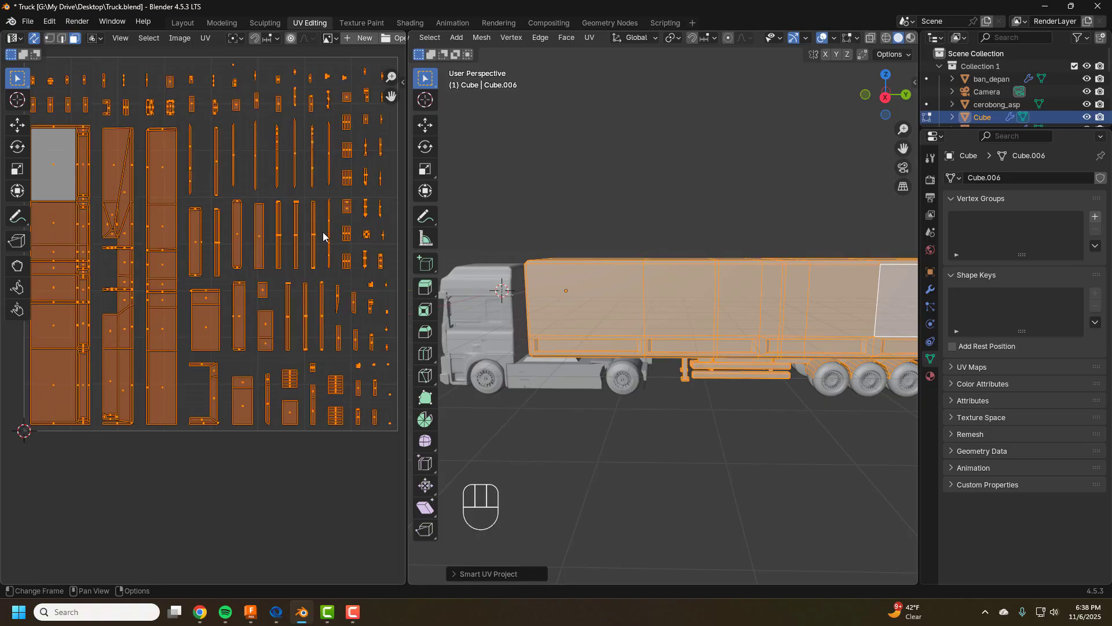
{"action": "scroll", "coordinate": [176, 159], "scroll_direction": "up", "scroll_amount": 2}
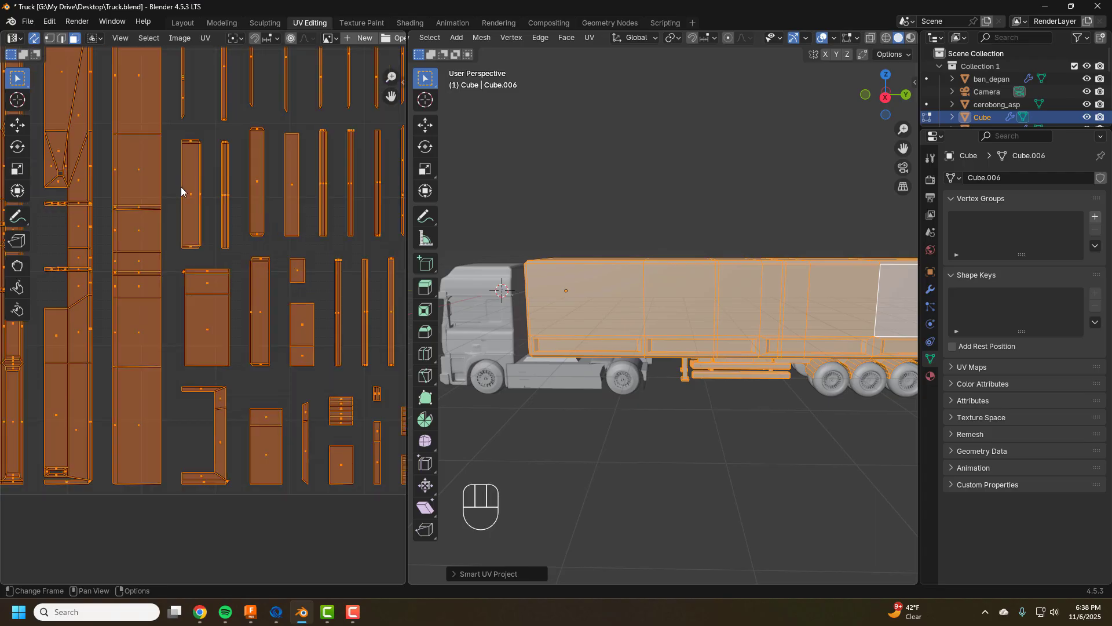
{"action": "scroll", "coordinate": [181, 186], "scroll_direction": "down", "scroll_amount": 2}
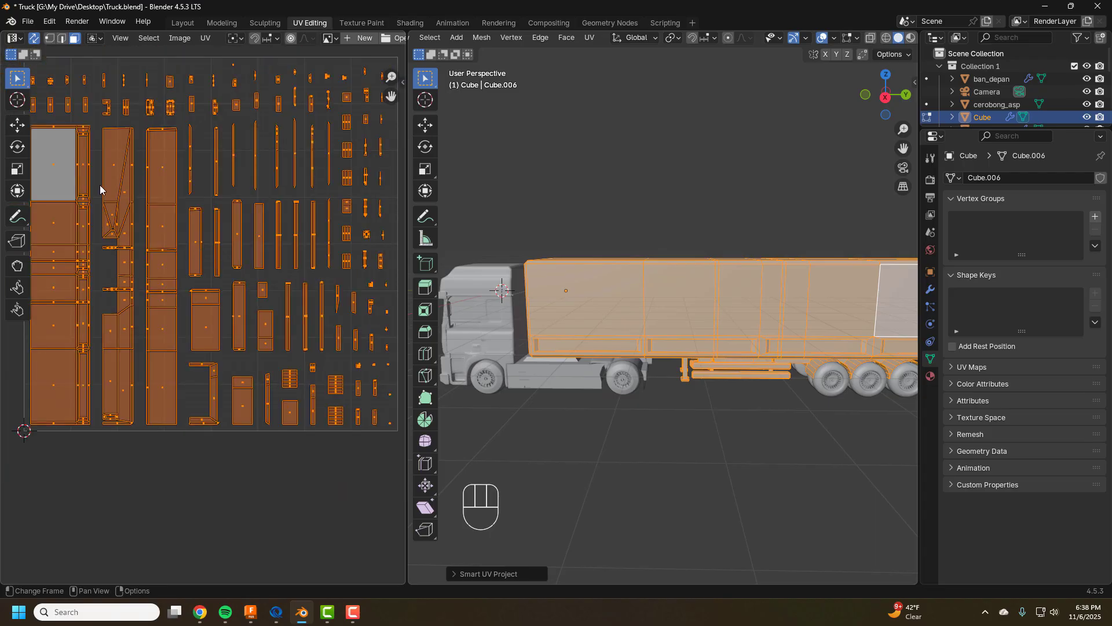
{"action": "scroll", "coordinate": [92, 256], "scroll_direction": "up", "scroll_amount": 1}
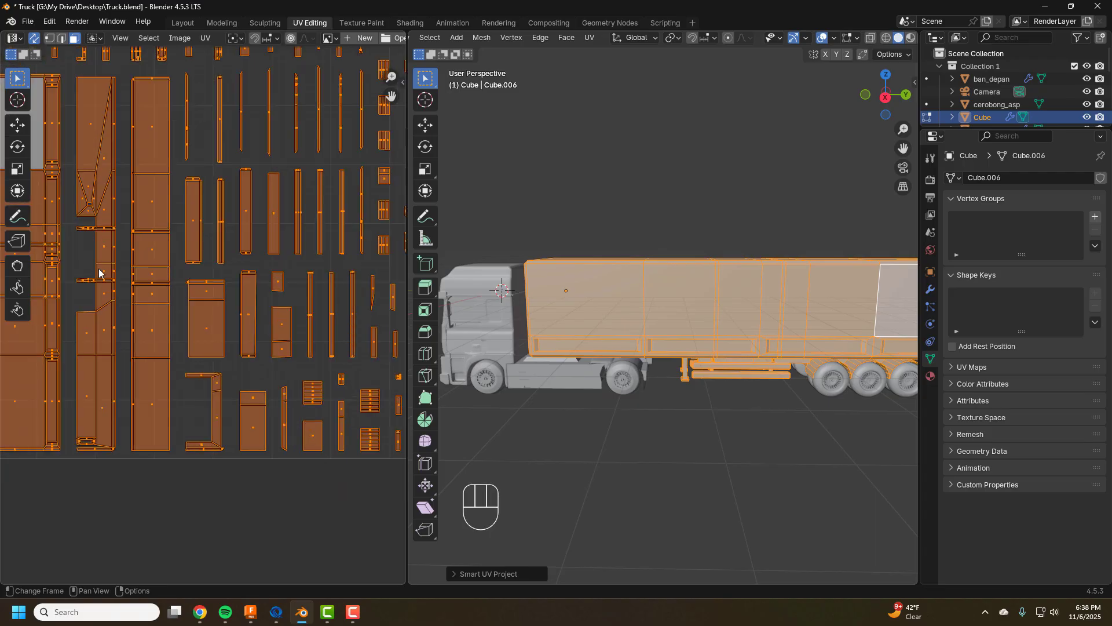
{"action": "scroll", "coordinate": [187, 117], "scroll_direction": "up", "scroll_amount": 2}
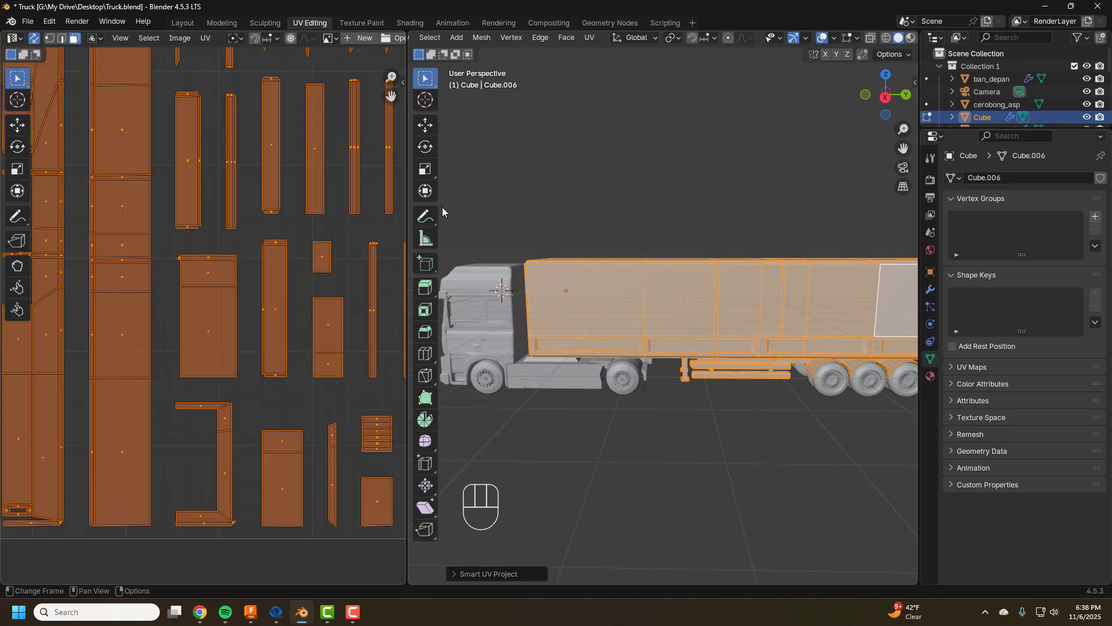
{"action": "scroll", "coordinate": [355, 308], "scroll_direction": "down", "scroll_amount": 3}
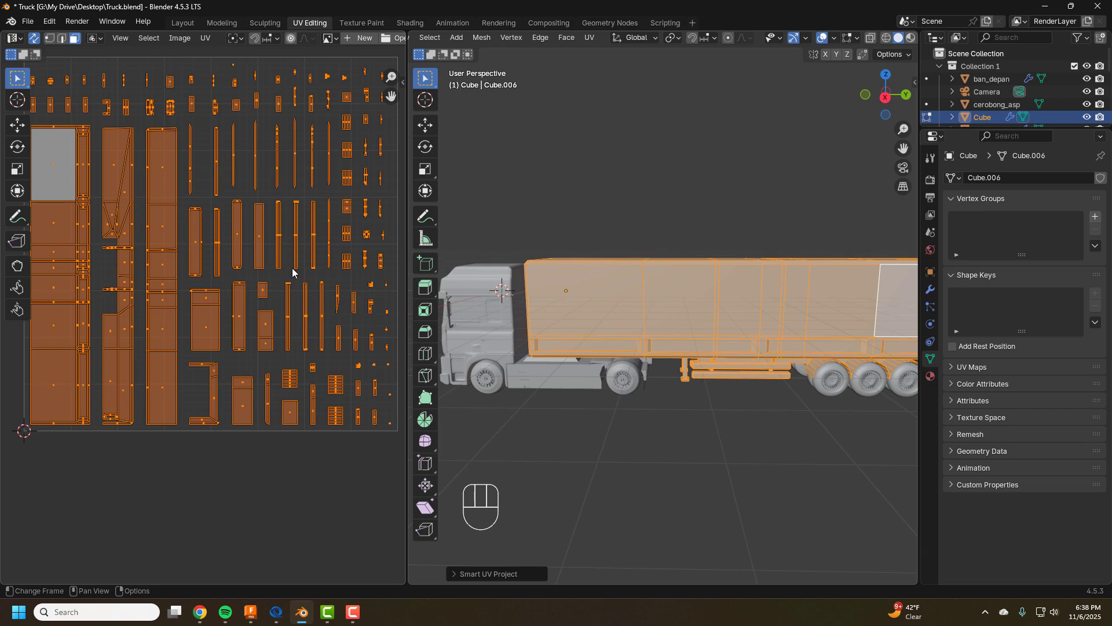
{"action": "scroll", "coordinate": [292, 273], "scroll_direction": "down", "scroll_amount": 1}
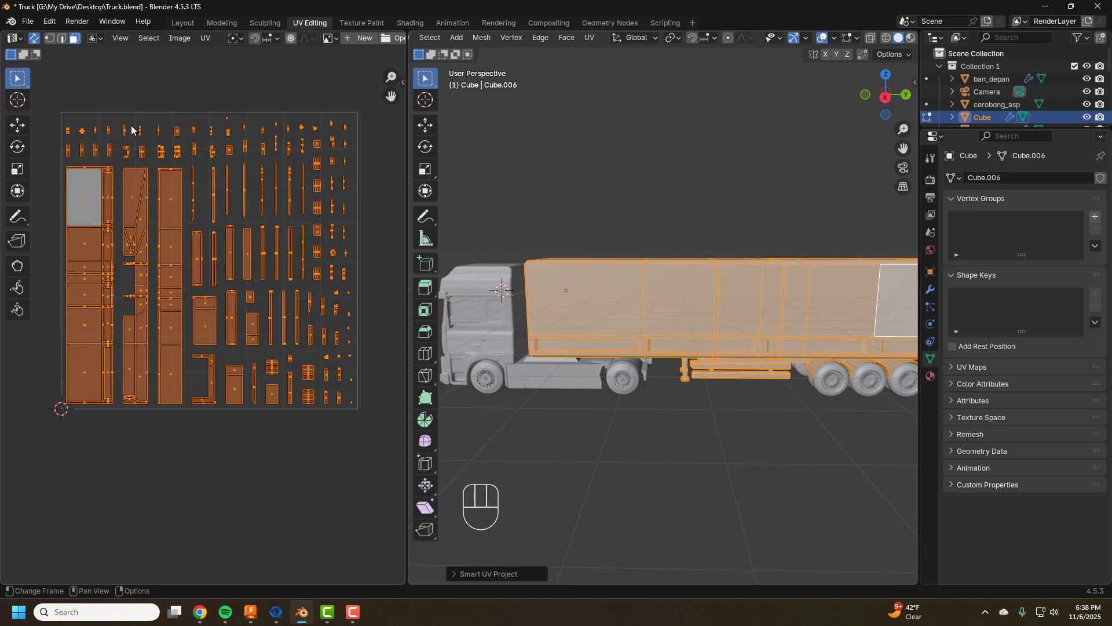
{"action": "scroll", "coordinate": [152, 218], "scroll_direction": "up", "scroll_amount": 3}
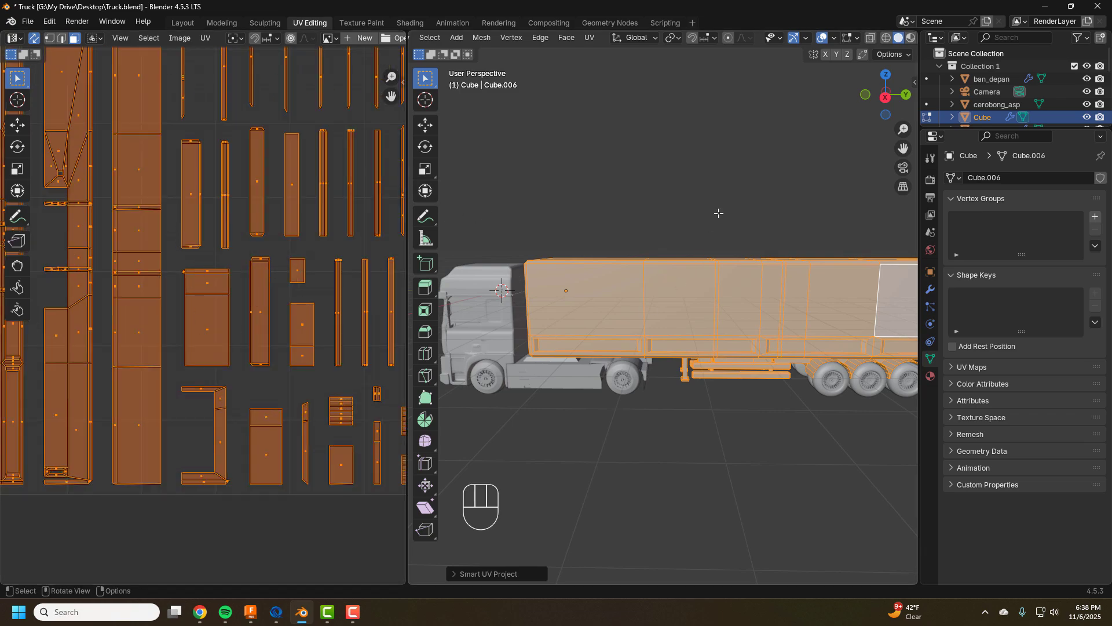
Switch to the Texture Paint workspace with the unwrapped trailer.
{"action": "mouse_move", "coordinate": [718, 213]}
{"action": "middle_mouse_down"}
{"action": "mouse_move", "coordinate": [710, 110]}
{"action": "mouse_move", "coordinate": [725, 427]}
{"action": "mouse_move", "coordinate": [718, 212]}
{"action": "middle_mouse_up"}
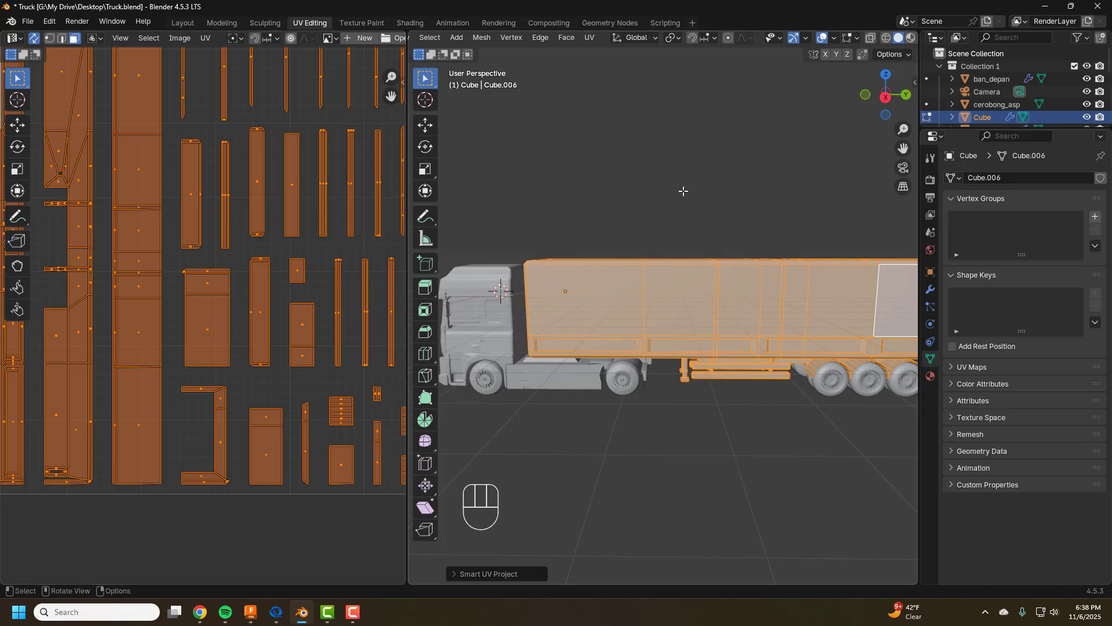
{"action": "left_click", "coordinate": [362, 23]}
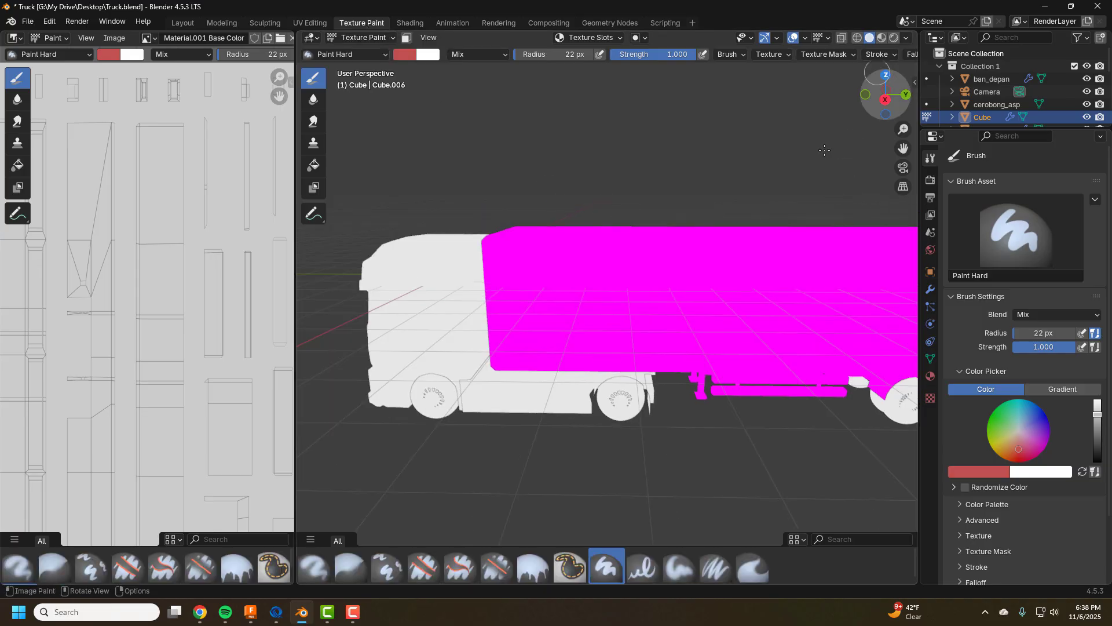
Preview the truck under Studio viewport lighting and set the lighting back to Flat.
{"action": "middle_click_drag", "start_coordinate": [800, 169], "coordinate": [691, 180], "text": "shift"}
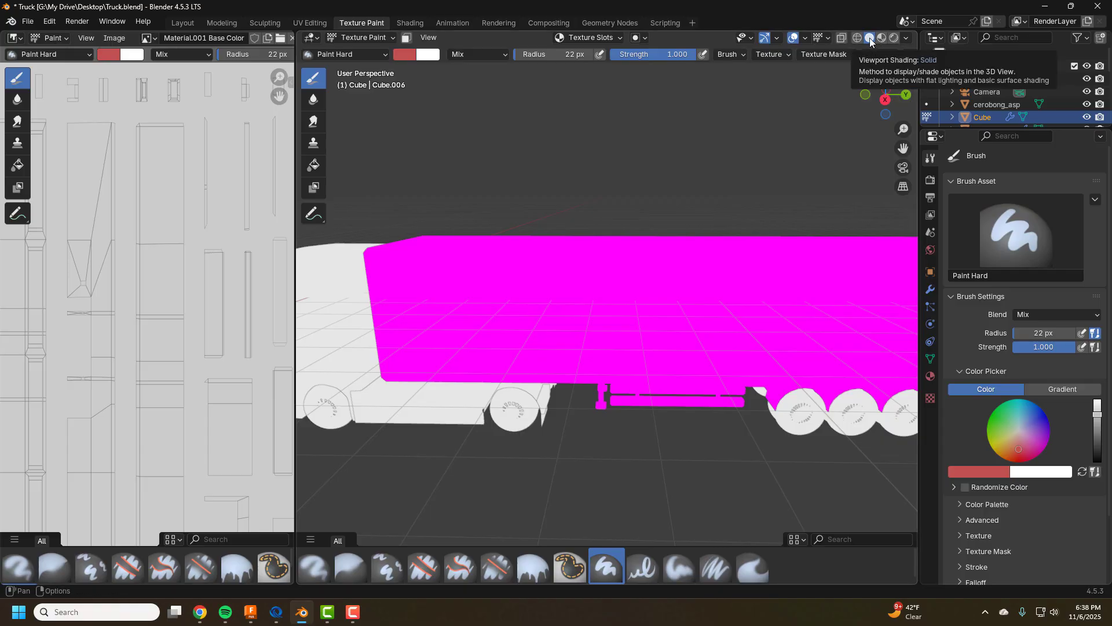
{"action": "left_click", "coordinate": [907, 39]}
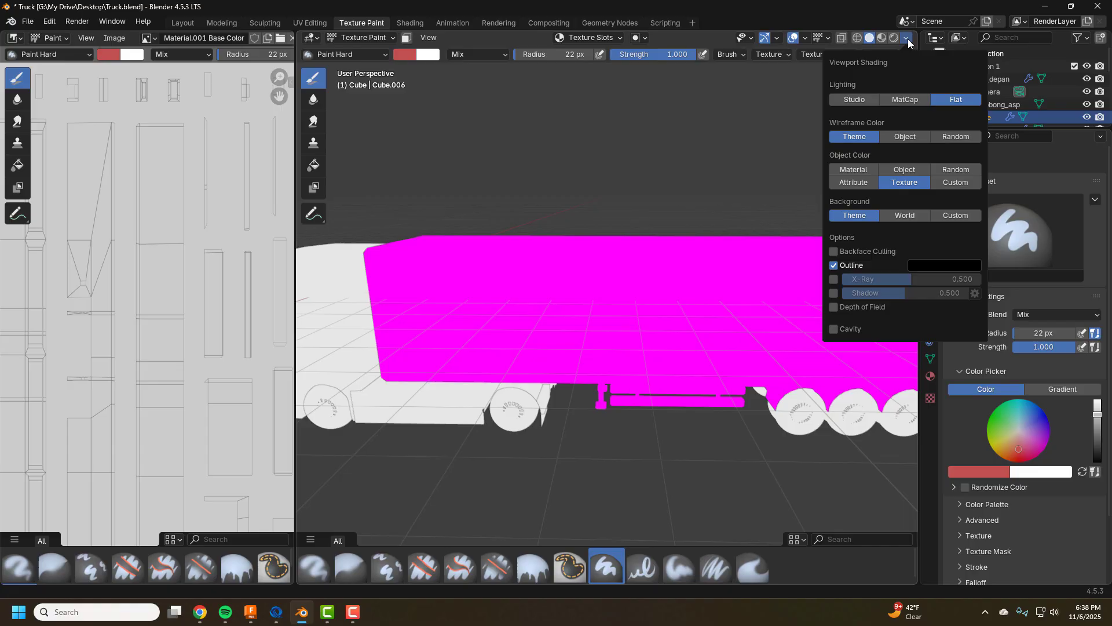
{"action": "left_click", "coordinate": [860, 101]}
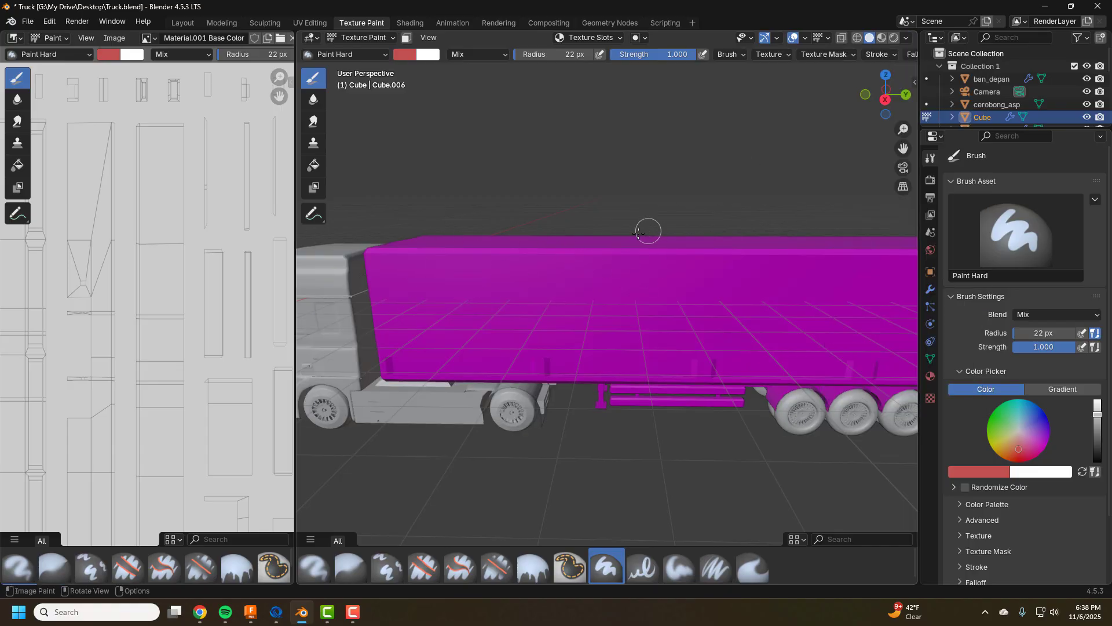
{"action": "left_click", "coordinate": [907, 39]}
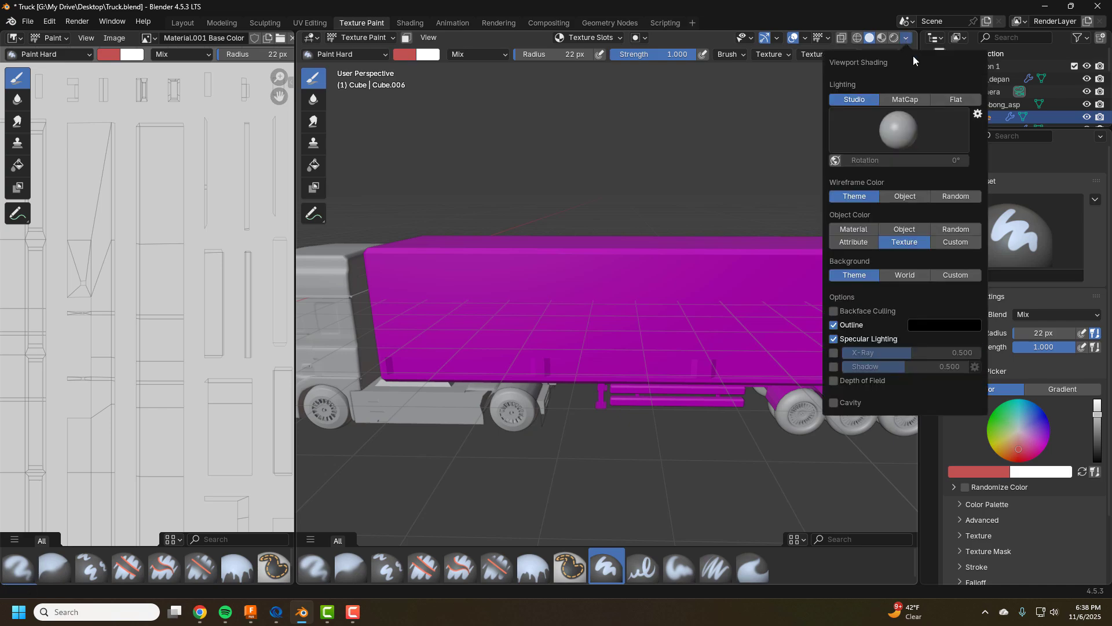
{"action": "left_click", "coordinate": [955, 101]}
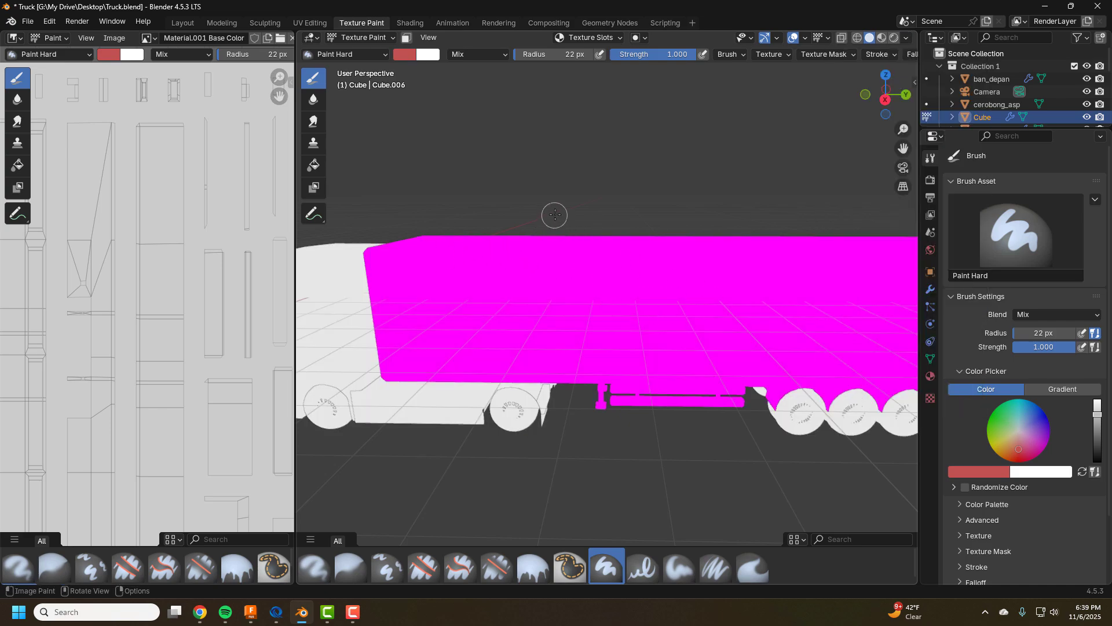
Add a blank 1024 × 1024 px Base Color paint slot to the trailer's material.
{"action": "left_click", "coordinate": [621, 38]}
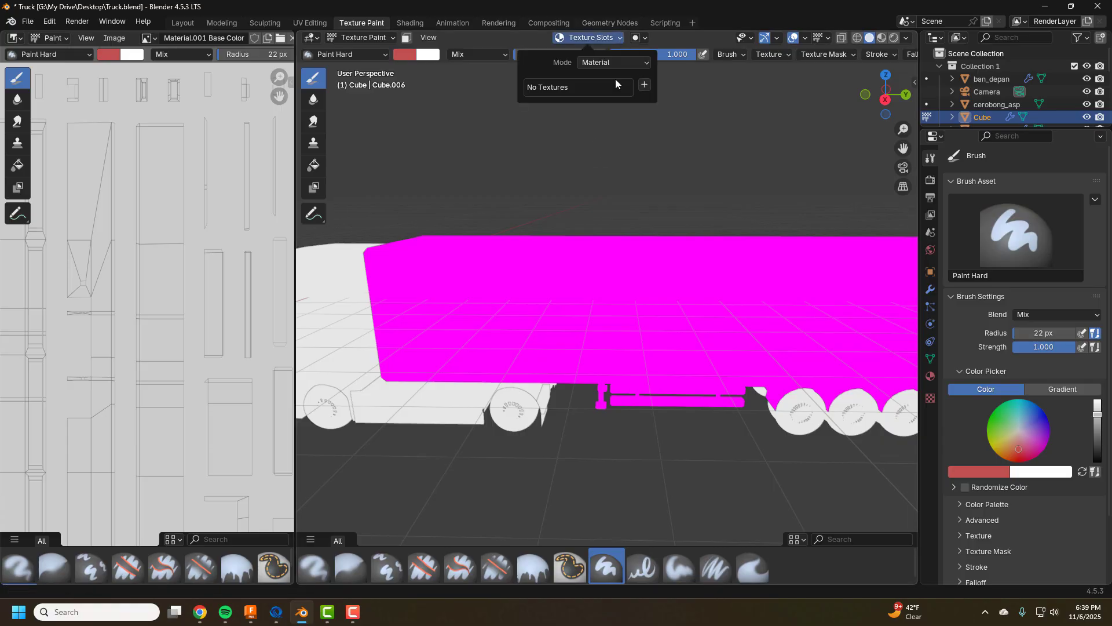
{"action": "left_click", "coordinate": [645, 87]}
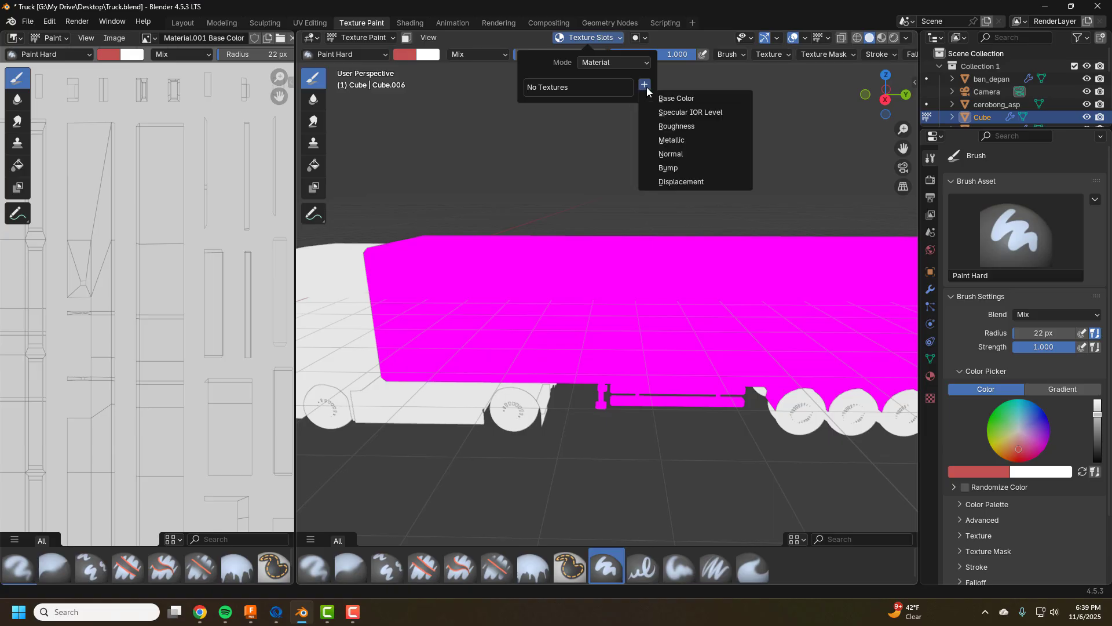
{"action": "left_click", "coordinate": [677, 98]}
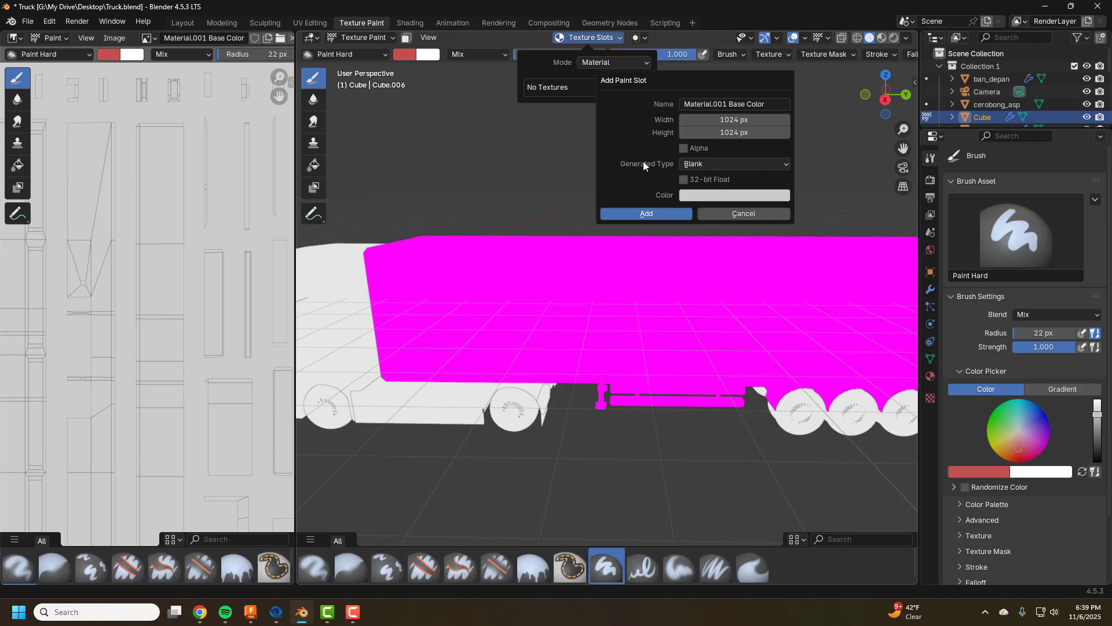
{"action": "left_click", "coordinate": [652, 214]}
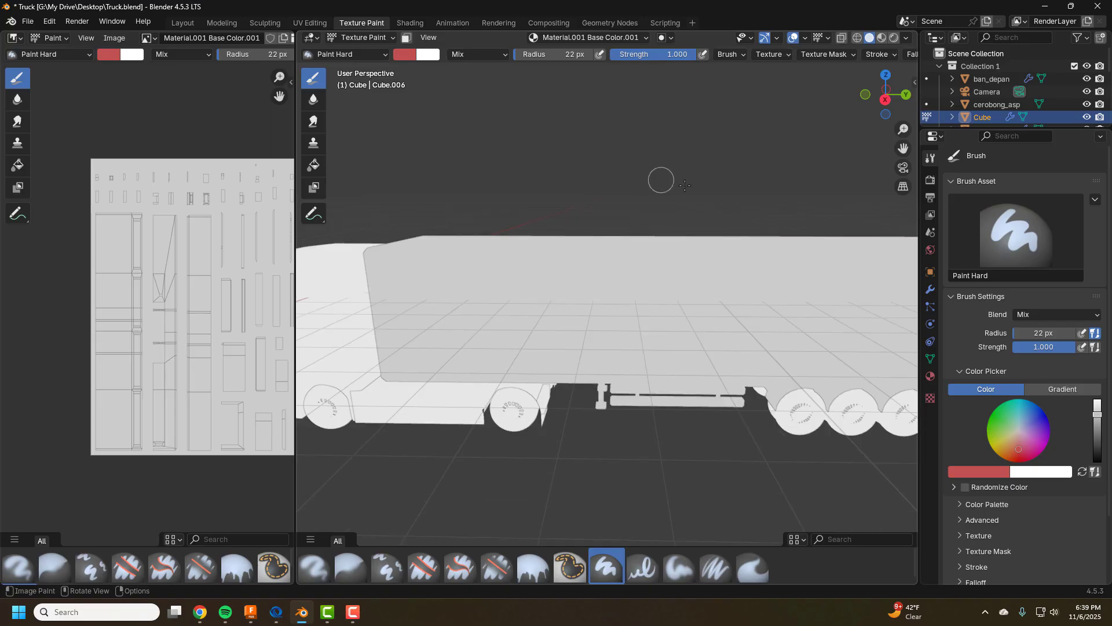
Set the brush color to a muted light green and paint a short stroke on the trailer's side.
{"action": "left_click", "coordinate": [404, 57]}
{"action": "left_click_drag", "start_coordinate": [455, 144], "coordinate": [445, 119]}
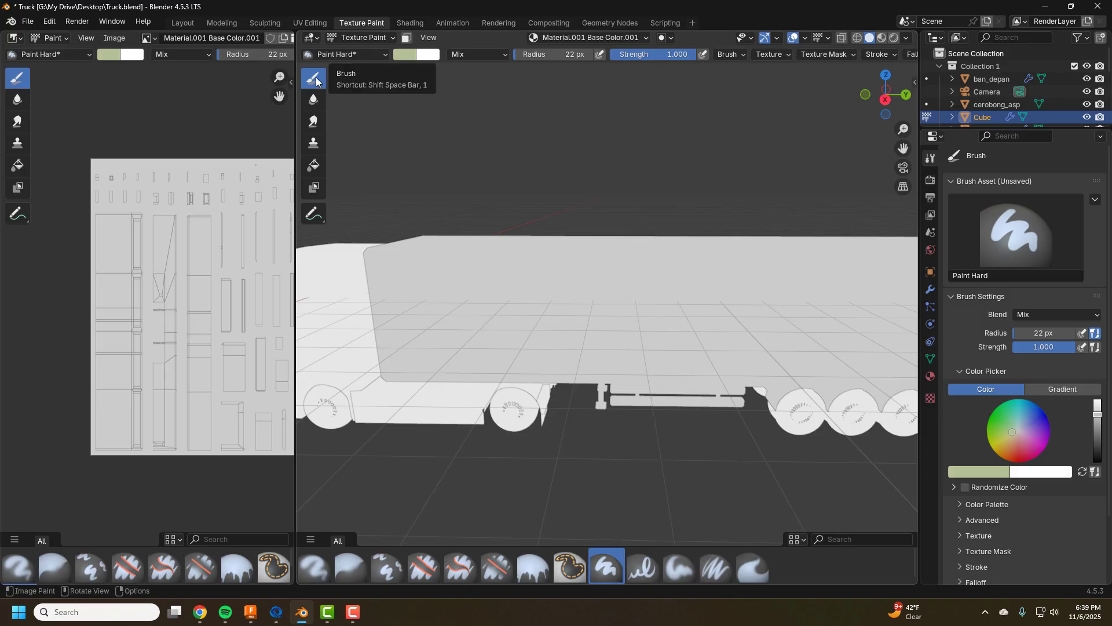
{"action": "scroll", "coordinate": [457, 264], "scroll_direction": "up", "scroll_amount": 3}
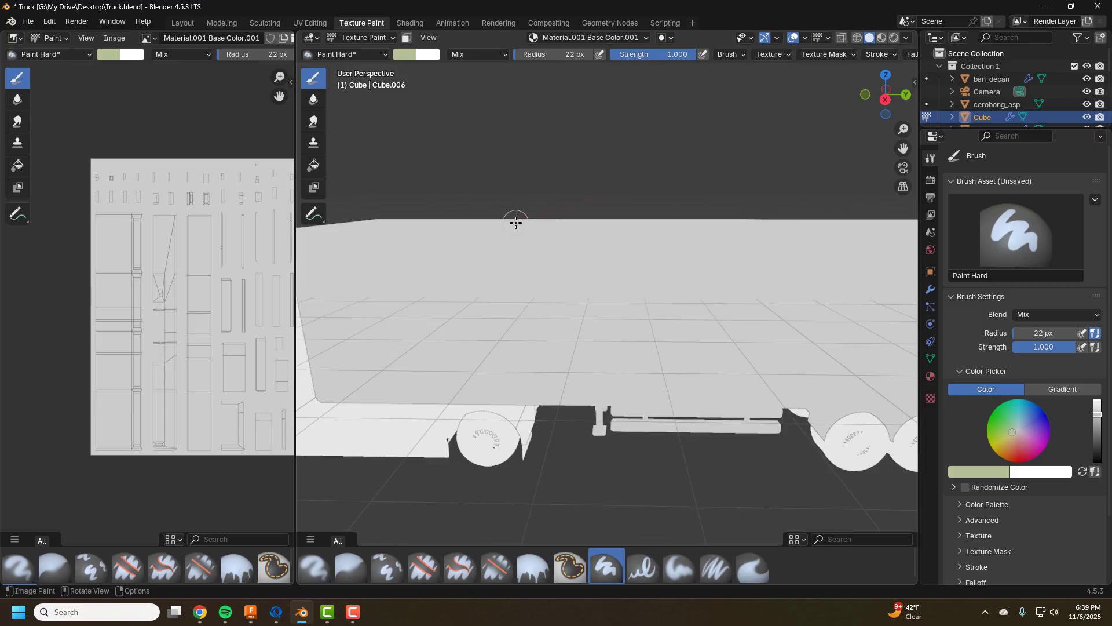
{"action": "mouse_move", "coordinate": [477, 257]}
{"action": "left_mouse_down"}
{"action": "mouse_move", "coordinate": [509, 255]}
{"action": "mouse_move", "coordinate": [509, 229]}
{"action": "left_mouse_up"}
{"action": "scroll", "coordinate": [542, 203], "scroll_direction": "down", "scroll_amount": 2}
{"action": "middle_click_drag", "start_coordinate": [542, 202], "coordinate": [536, 240]}
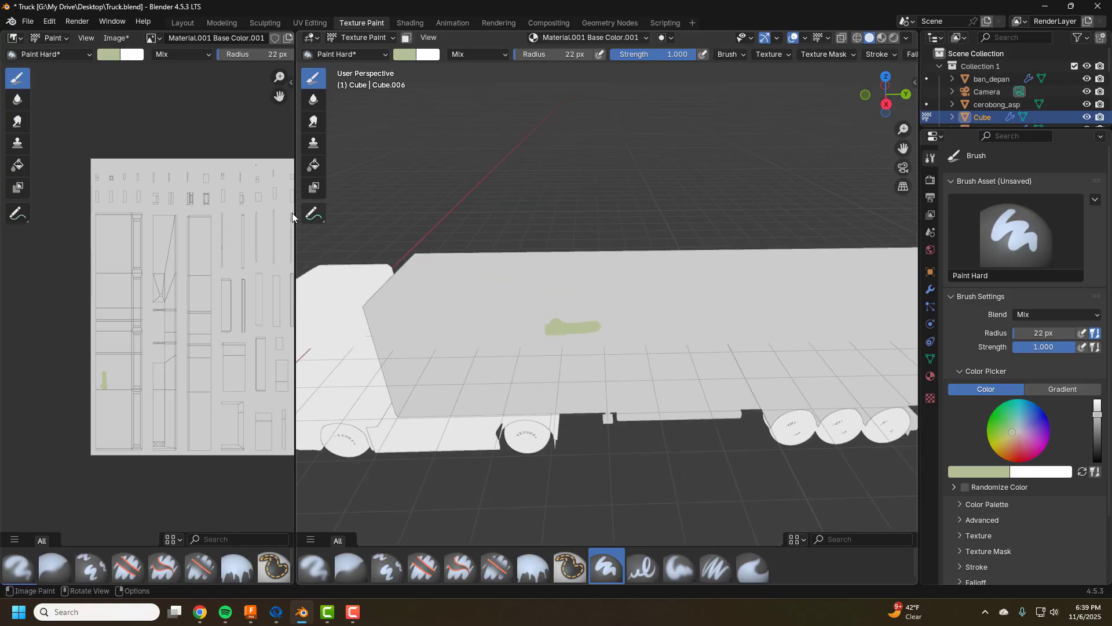
Paint two green patches on the trailer's roof and one on the upper front of its side.
{"action": "left_click_drag", "start_coordinate": [523, 281], "coordinate": [564, 274]}
{"action": "left_click_drag", "start_coordinate": [687, 272], "coordinate": [642, 272]}
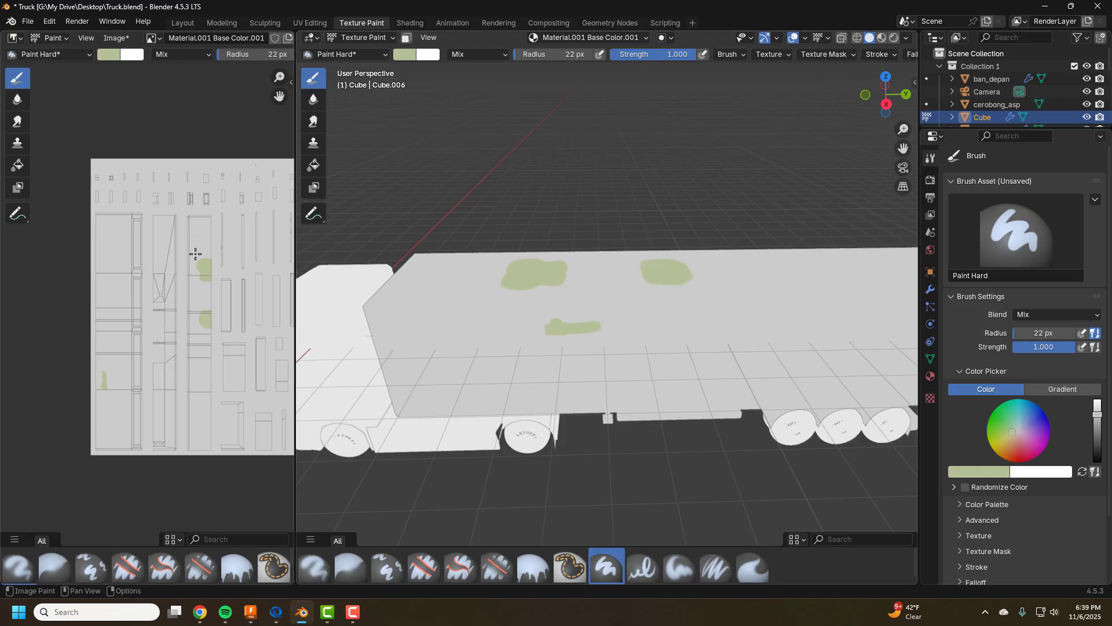
{"action": "scroll", "coordinate": [621, 261], "scroll_direction": "up", "scroll_amount": 4}
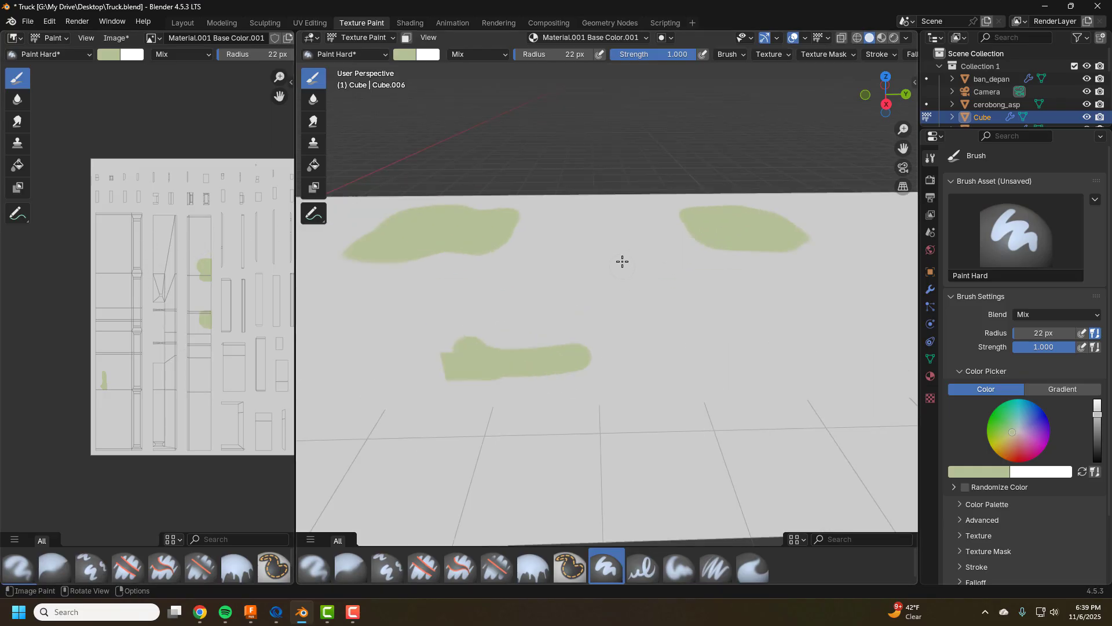
{"action": "scroll", "coordinate": [620, 260], "scroll_direction": "down", "scroll_amount": 3}
{"action": "middle_click_drag", "start_coordinate": [466, 206], "coordinate": [514, 181]}
{"action": "left_click_drag", "start_coordinate": [481, 255], "coordinate": [512, 225]}
Paint the front section of the roof's UV island green in the image editor and check it on the trailer.
{"action": "scroll", "coordinate": [204, 258], "scroll_direction": "up", "scroll_amount": 2}
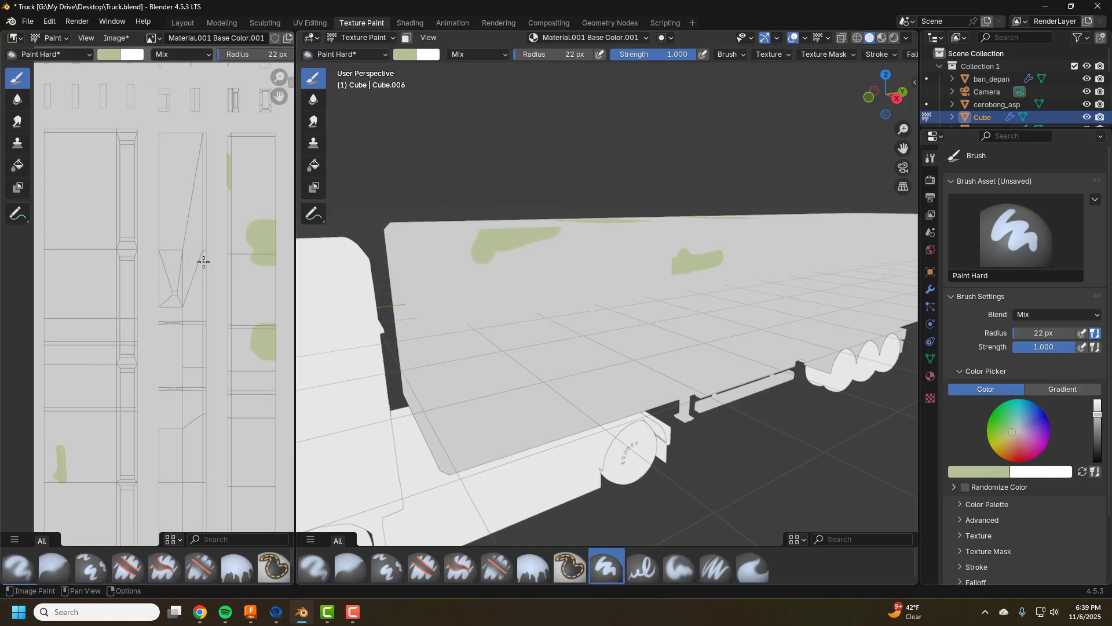
{"action": "mouse_move", "coordinate": [215, 174]}
{"action": "left_mouse_down"}
{"action": "mouse_move", "coordinate": [215, 248]}
{"action": "mouse_move", "coordinate": [239, 171]}
{"action": "mouse_move", "coordinate": [241, 190]}
{"action": "left_mouse_up"}
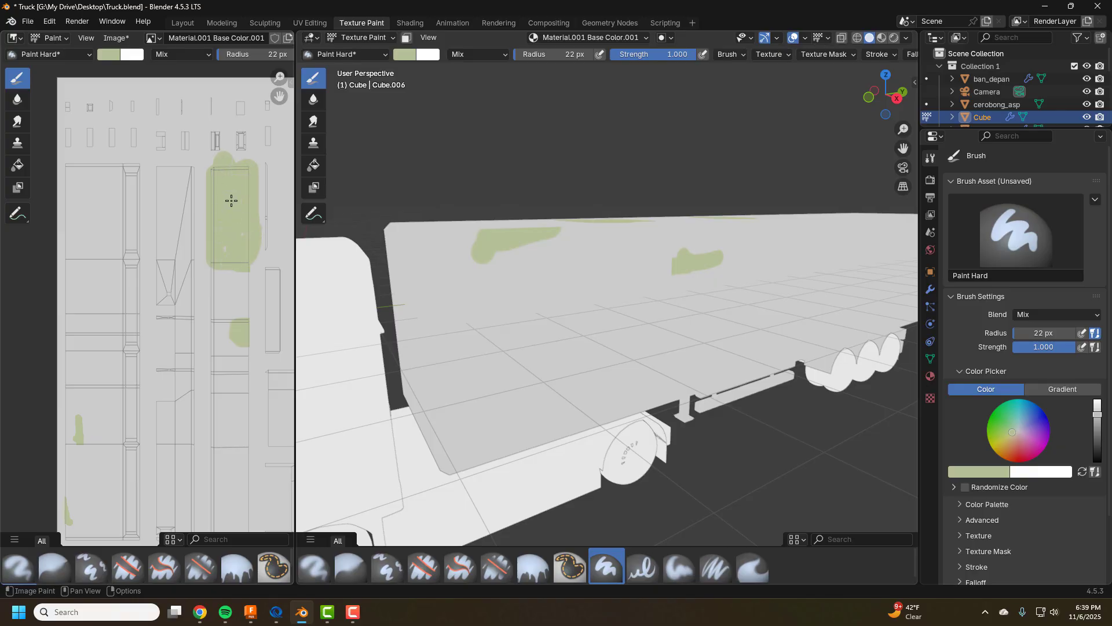
{"action": "scroll", "coordinate": [250, 187], "scroll_direction": "up", "scroll_amount": 1}
{"action": "scroll", "coordinate": [255, 180], "scroll_direction": "down", "scroll_amount": 2}
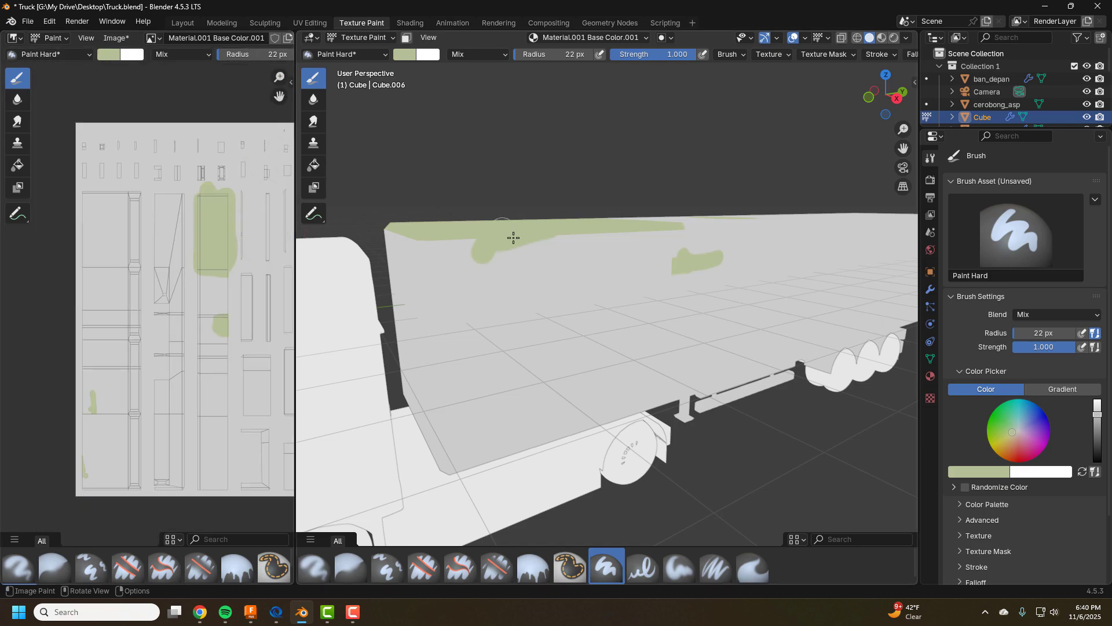
{"action": "middle_click_drag", "start_coordinate": [514, 238], "coordinate": [728, 280]}
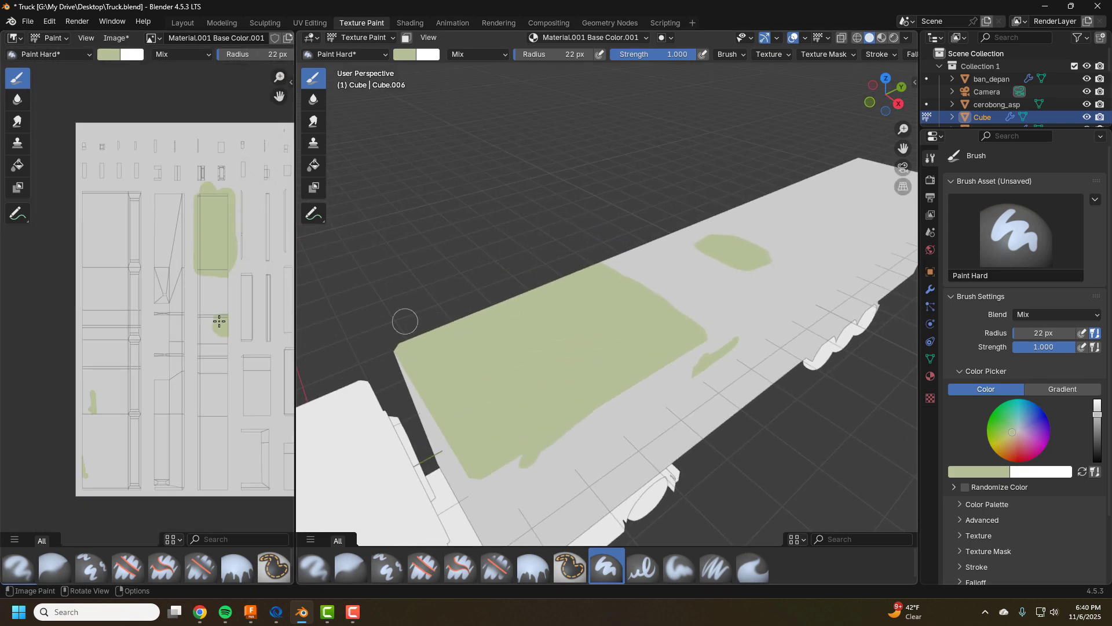
Extend the green paint further along the roof's UV island in the image editor.
{"action": "scroll", "coordinate": [238, 297], "scroll_direction": "up", "scroll_amount": 2}
{"action": "scroll", "coordinate": [236, 269], "scroll_direction": "down", "scroll_amount": 1}
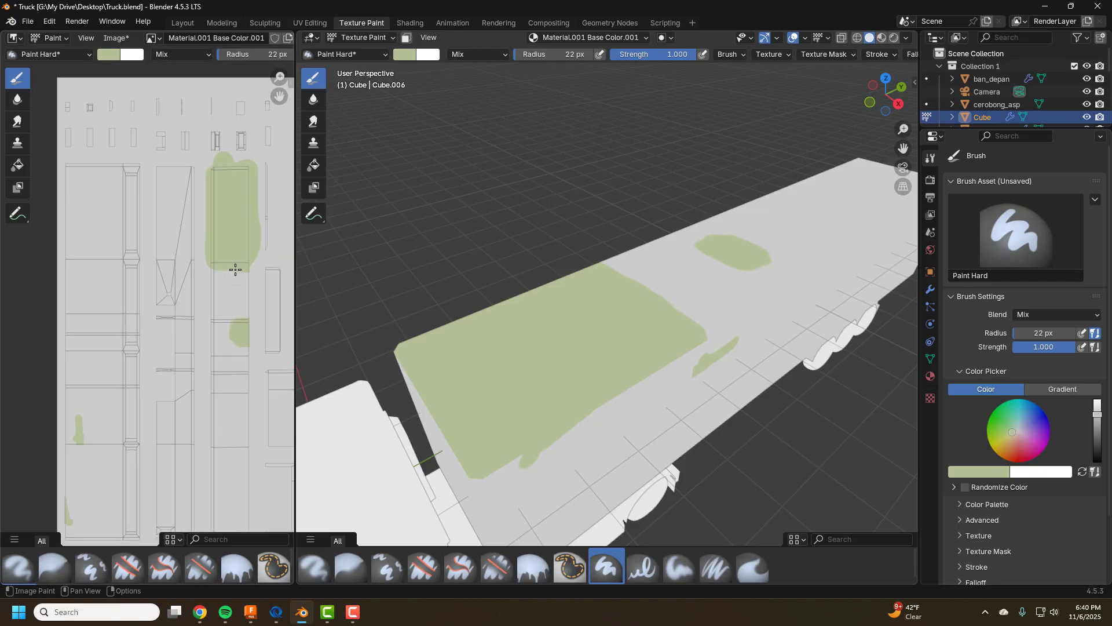
{"action": "mouse_move", "coordinate": [220, 262]}
{"action": "left_mouse_down"}
{"action": "mouse_move", "coordinate": [216, 376]}
{"action": "mouse_move", "coordinate": [236, 408]}
{"action": "mouse_move", "coordinate": [254, 272]}
{"action": "mouse_move", "coordinate": [224, 371]}
{"action": "mouse_move", "coordinate": [240, 274]}
{"action": "left_mouse_up"}
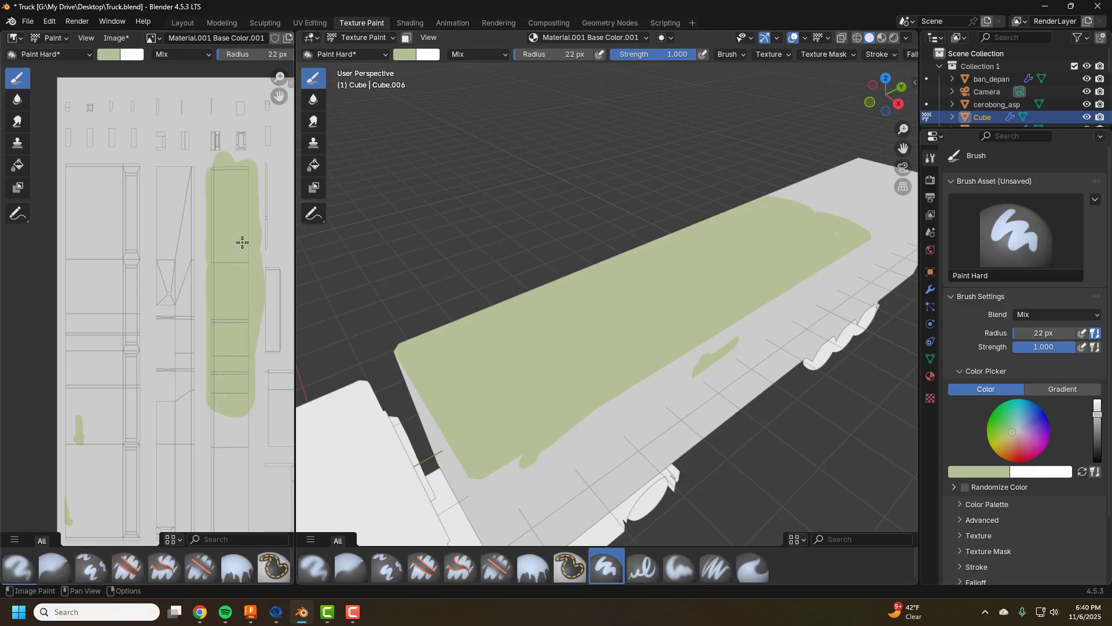
Set the brush radius to 108 px and cover the rest of the trailer's roof and side in green.
{"action": "scroll", "coordinate": [765, 209], "scroll_direction": "down", "scroll_amount": 5}
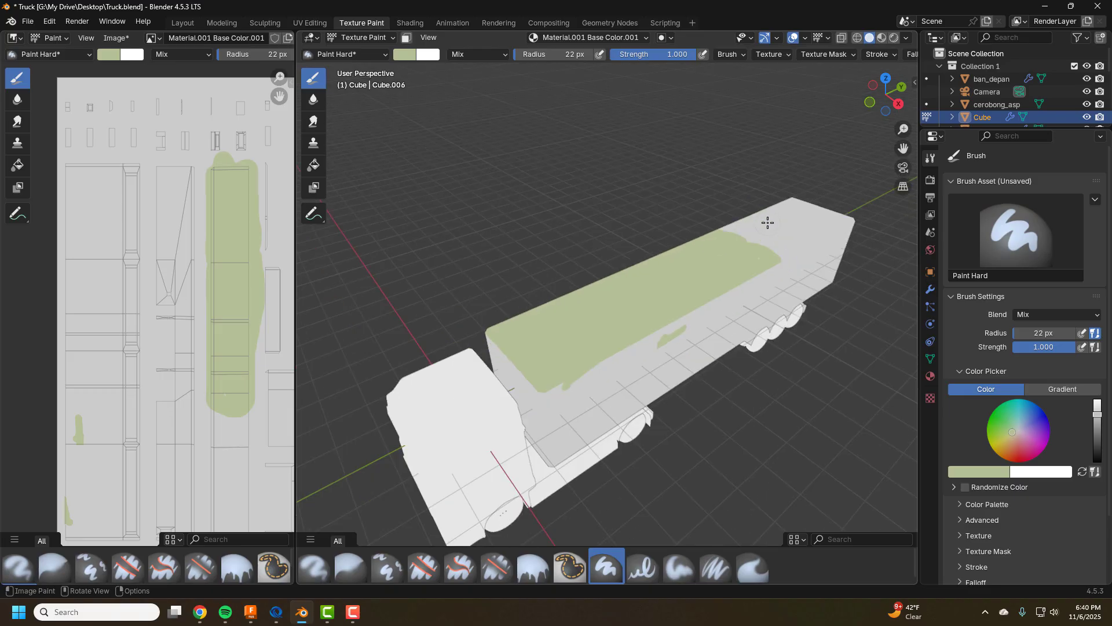
{"action": "middle_click_drag", "start_coordinate": [794, 263], "coordinate": [745, 276]}
{"action": "key", "text": "f"}
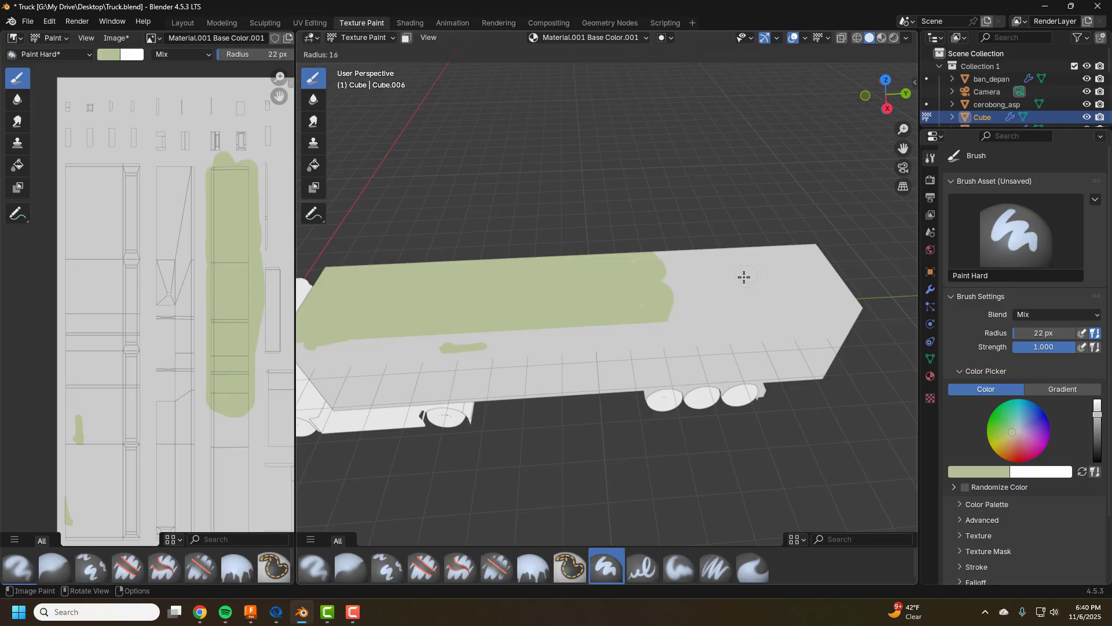
{"action": "left_click", "coordinate": [796, 270]}
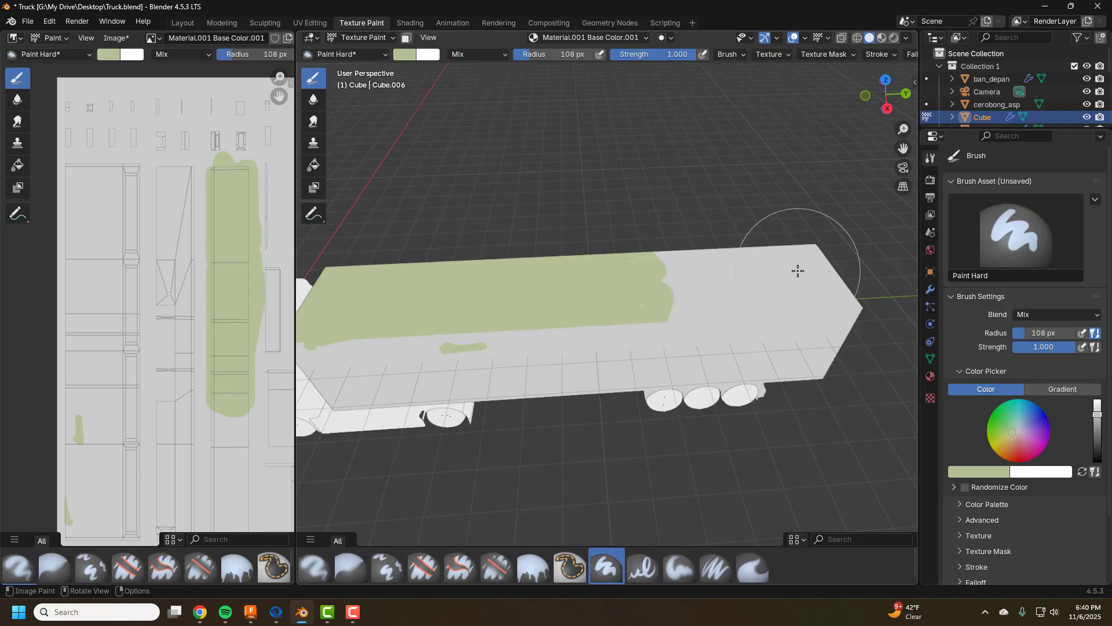
{"action": "mouse_move", "coordinate": [674, 270]}
{"action": "left_mouse_down"}
{"action": "mouse_move", "coordinate": [832, 248]}
{"action": "mouse_move", "coordinate": [670, 330]}
{"action": "mouse_move", "coordinate": [712, 355]}
{"action": "mouse_move", "coordinate": [475, 393]}
{"action": "left_mouse_up"}
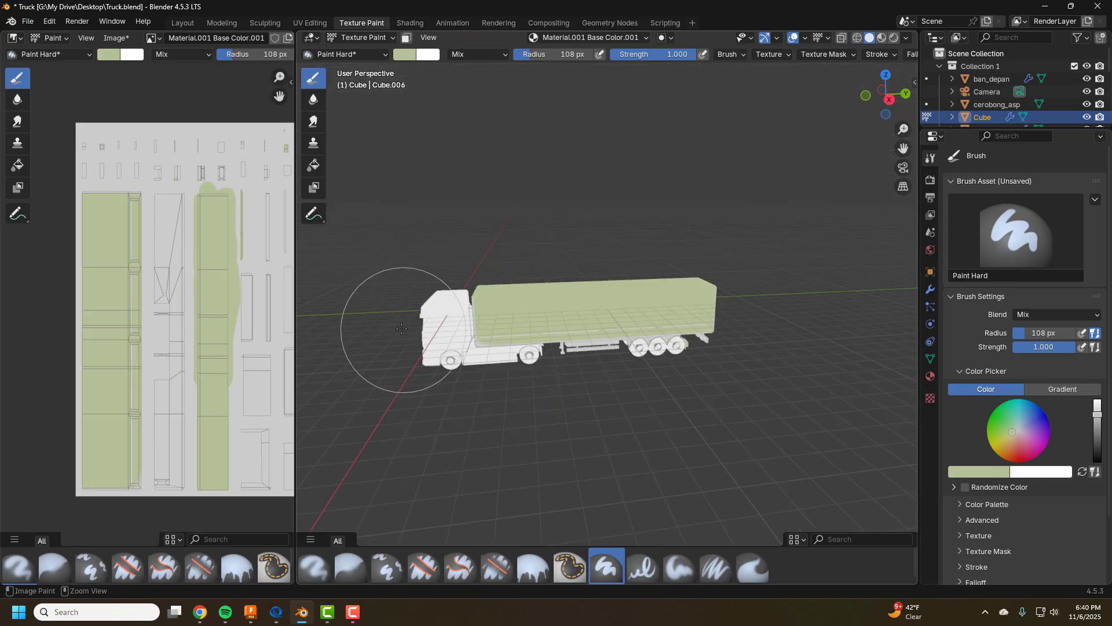
Undo the large-brush painting on the trailer and the extended paint on the roof's UV island.
{"action": "key", "text": "ctrl+z"}
{"action": "key", "text": "ctrl+z"}
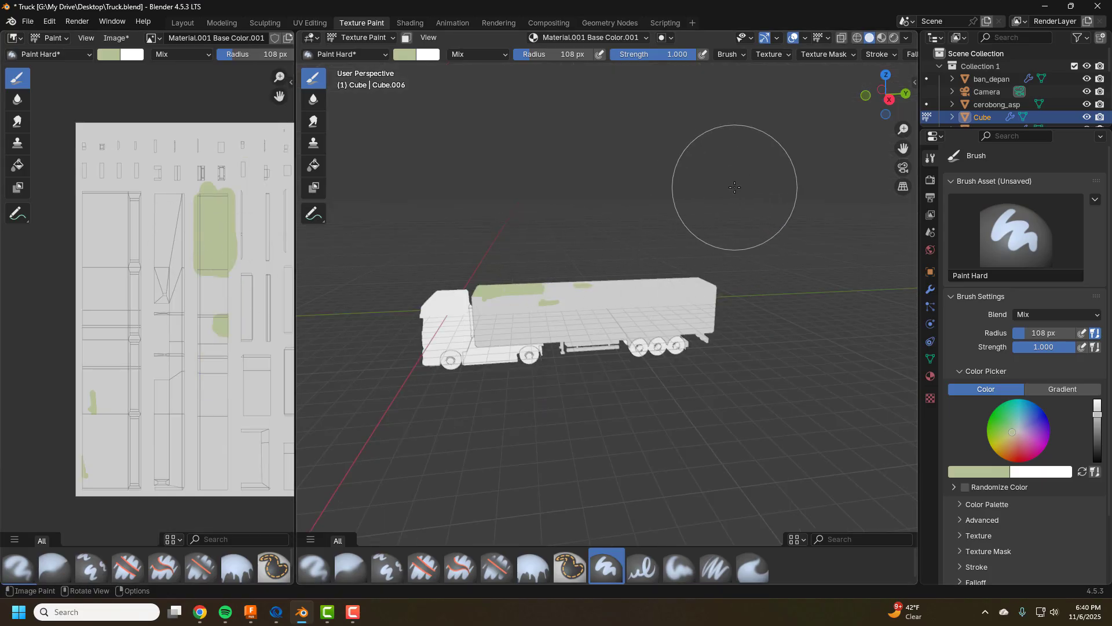
Darken the brush color to a dark olive green.
{"action": "middle_click_drag", "start_coordinate": [704, 168], "coordinate": [710, 159]}
{"action": "scroll", "coordinate": [406, 279], "scroll_direction": "up", "scroll_amount": 2}
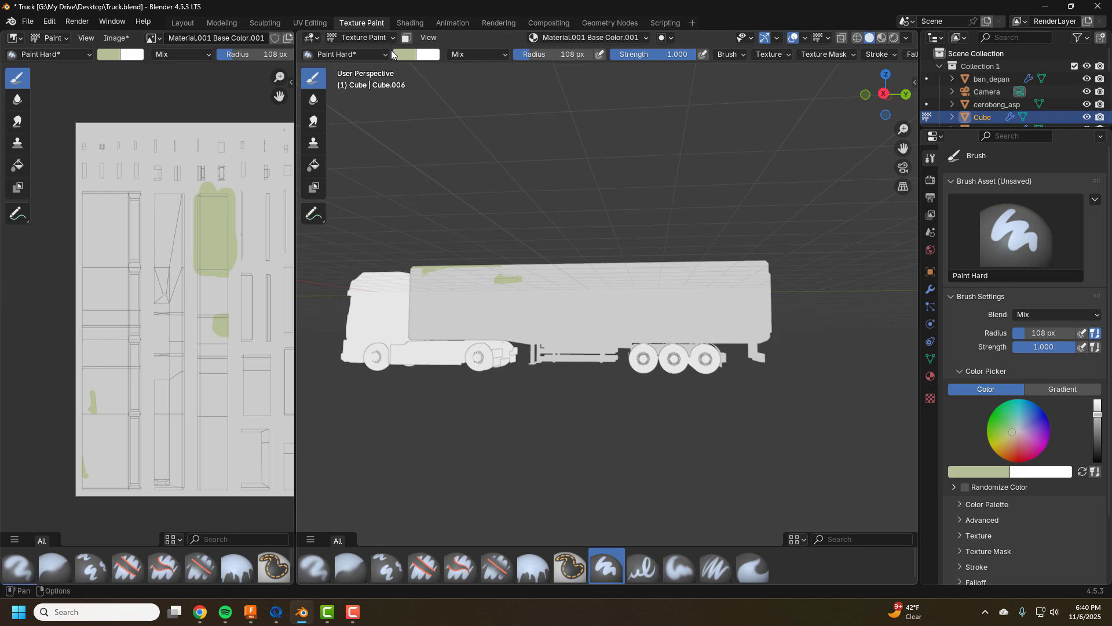
{"action": "scroll", "coordinate": [255, 365], "scroll_direction": "up", "scroll_amount": 1}
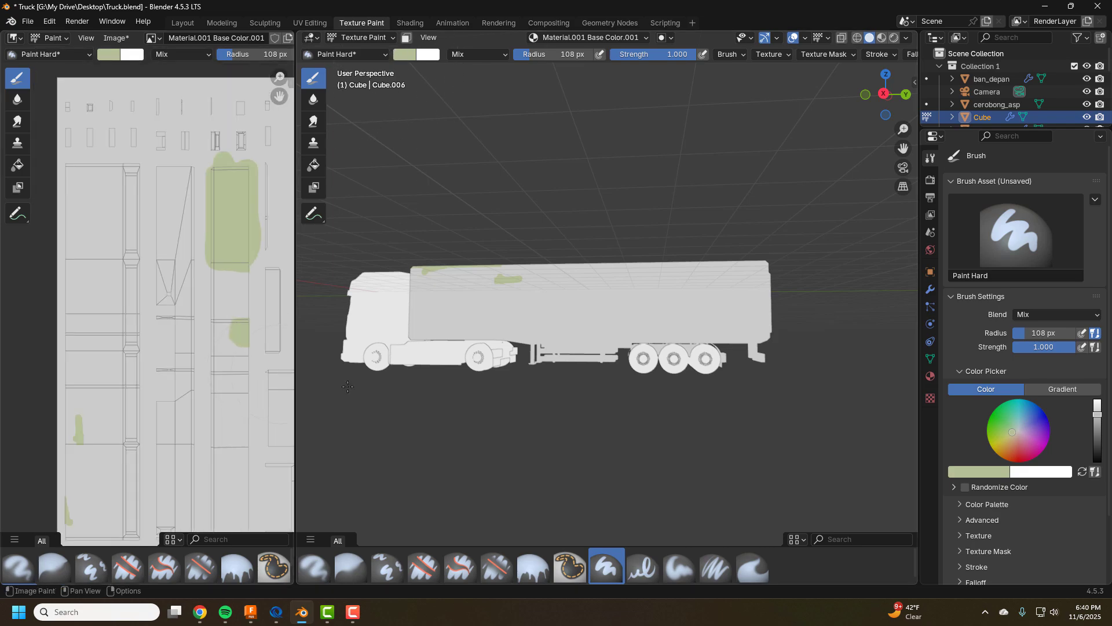
{"action": "middle_click_drag", "start_coordinate": [489, 330], "coordinate": [547, 372]}
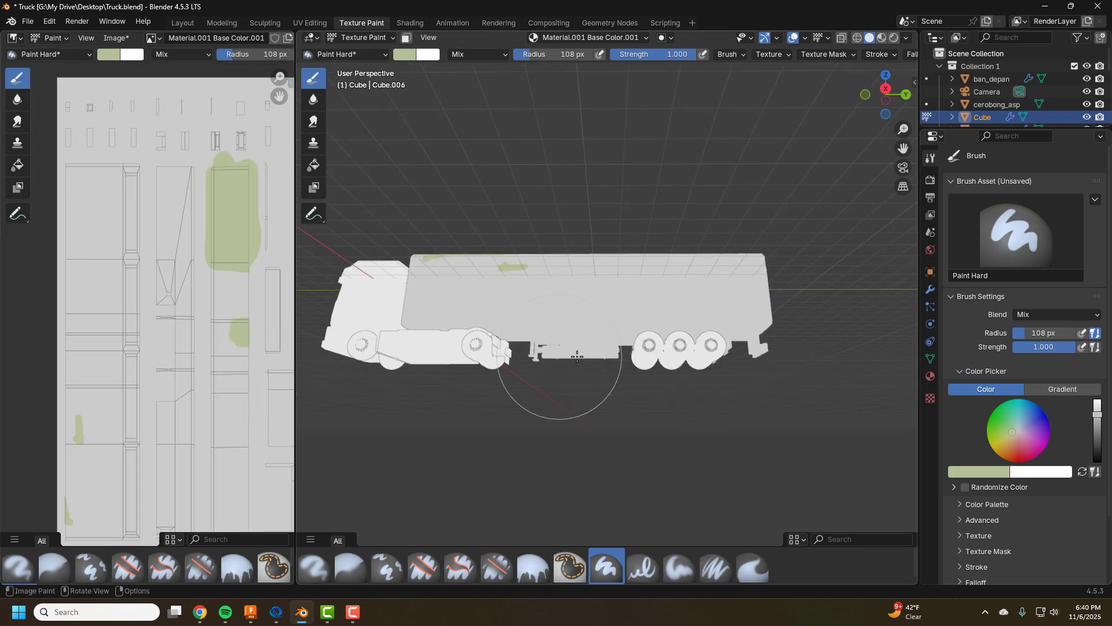
{"action": "scroll", "coordinate": [155, 290], "scroll_direction": "down", "scroll_amount": 2}
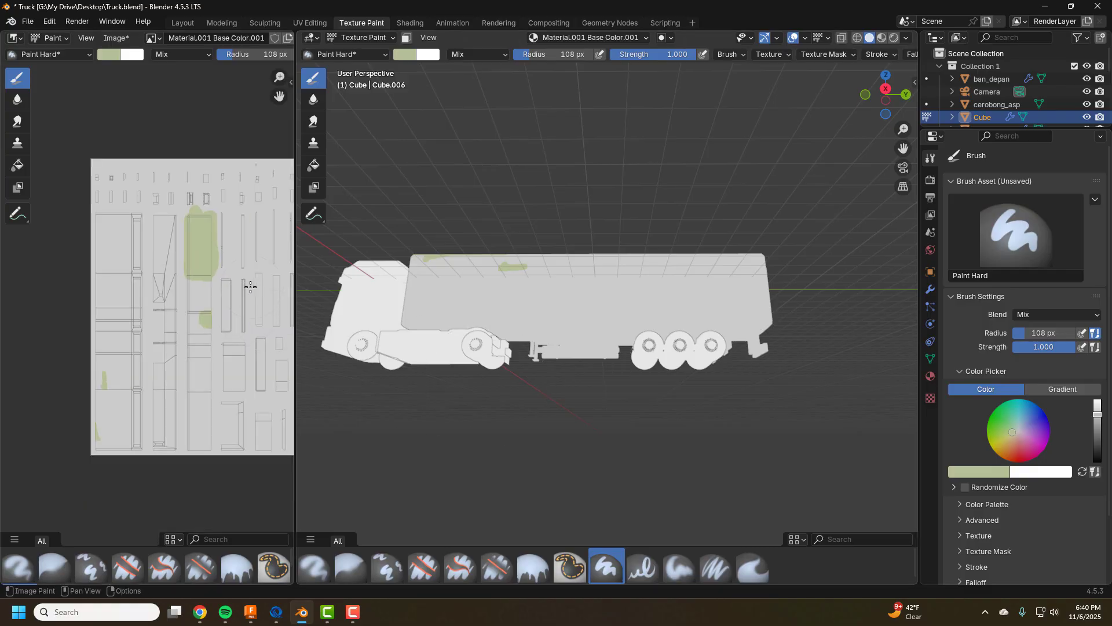
{"action": "left_click", "coordinate": [404, 54]}
{"action": "left_click_drag", "start_coordinate": [508, 93], "coordinate": [508, 131]}
Set the brush radius to 6 px and paint a small dark patch on the rail beneath the trailer.
{"action": "scroll", "coordinate": [632, 378], "scroll_direction": "up", "scroll_amount": 2}
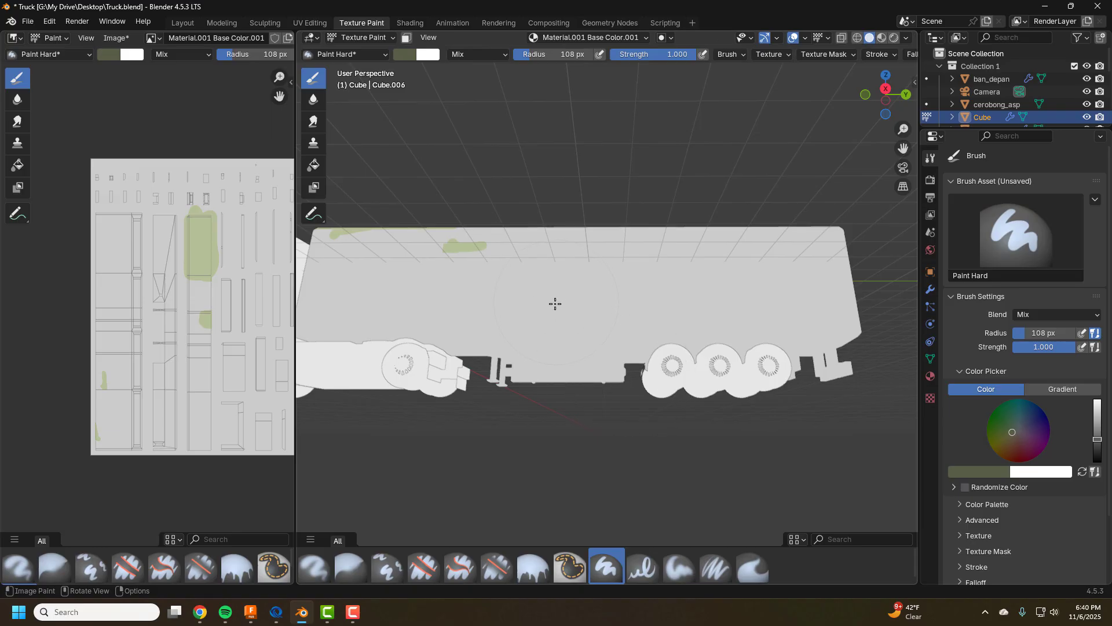
{"action": "scroll", "coordinate": [556, 329], "scroll_direction": "up", "scroll_amount": 1}
{"action": "key", "text": "f"}
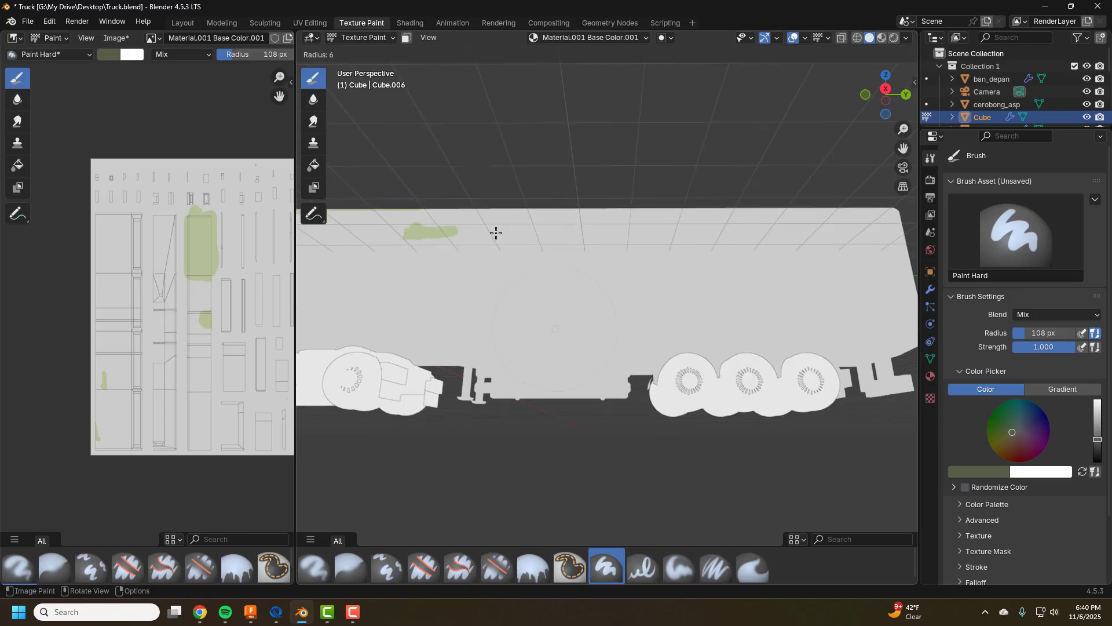
{"action": "left_click", "coordinate": [496, 233]}
{"action": "scroll", "coordinate": [551, 382], "scroll_direction": "up", "scroll_amount": 2}
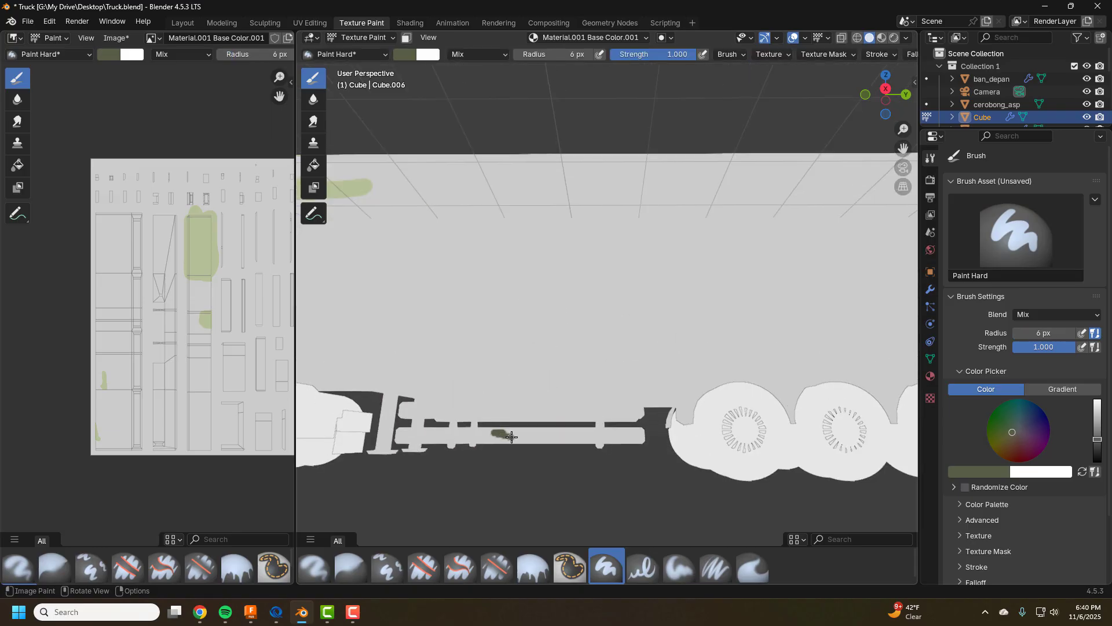
{"action": "scroll", "coordinate": [241, 246], "scroll_direction": "up", "scroll_amount": 2}
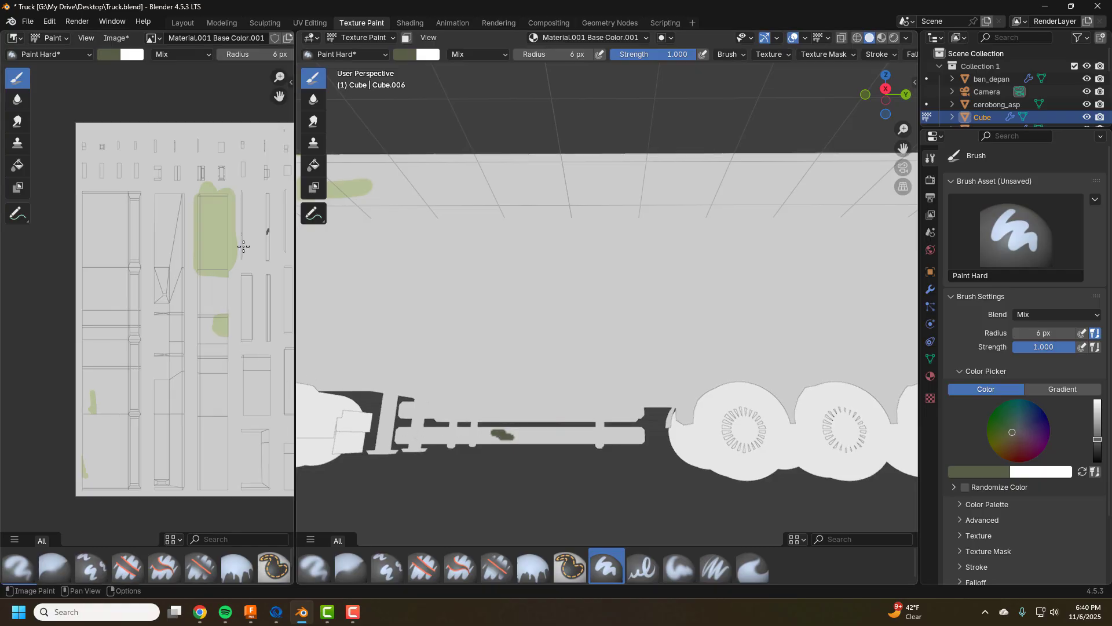
Set the brush radius to 22 px and paint over the whole length of the rail's UV island in dark olive.
{"action": "middle_click_drag", "start_coordinate": [268, 249], "coordinate": [186, 266]}
{"action": "scroll", "coordinate": [196, 253], "scroll_direction": "up", "scroll_amount": 2}
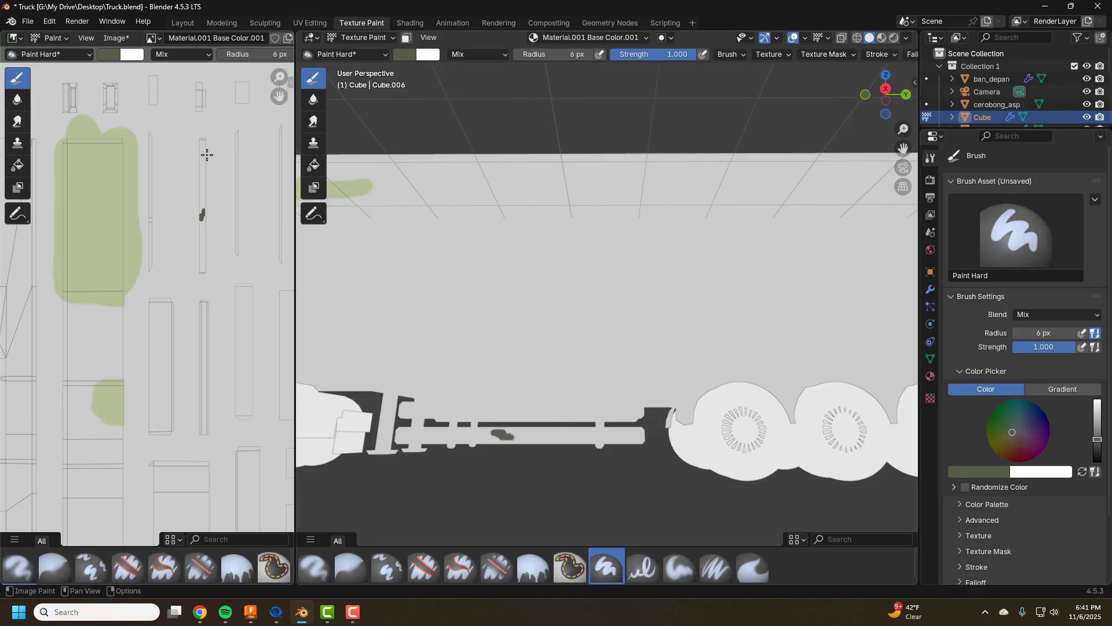
{"action": "key", "text": "f"}
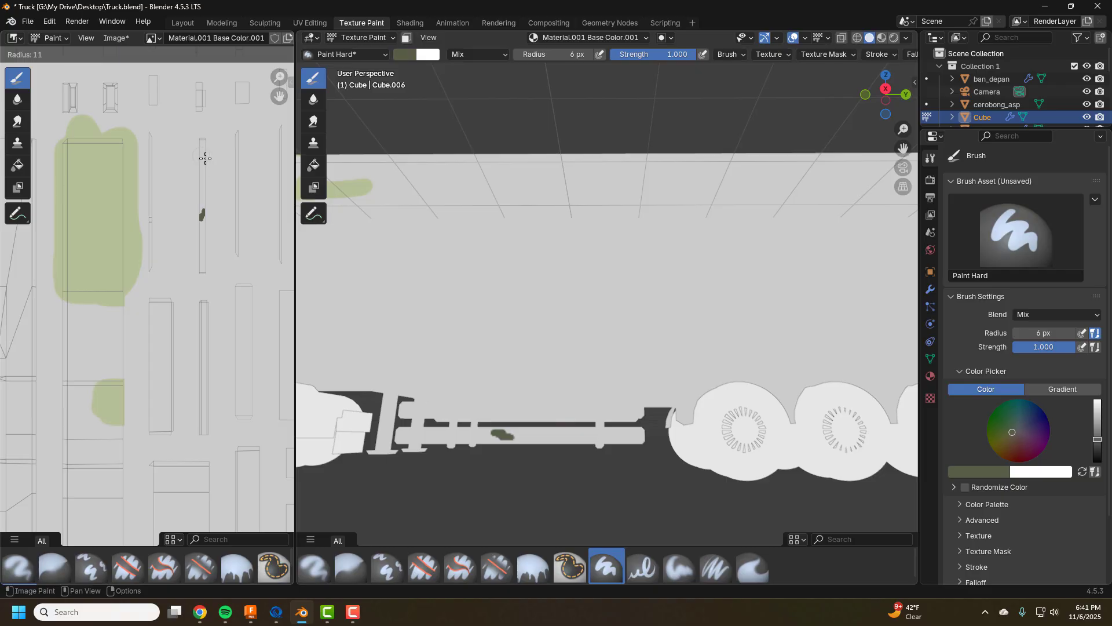
{"action": "left_click", "coordinate": [213, 167]}
{"action": "left_click_drag", "start_coordinate": [204, 138], "coordinate": [199, 268]}
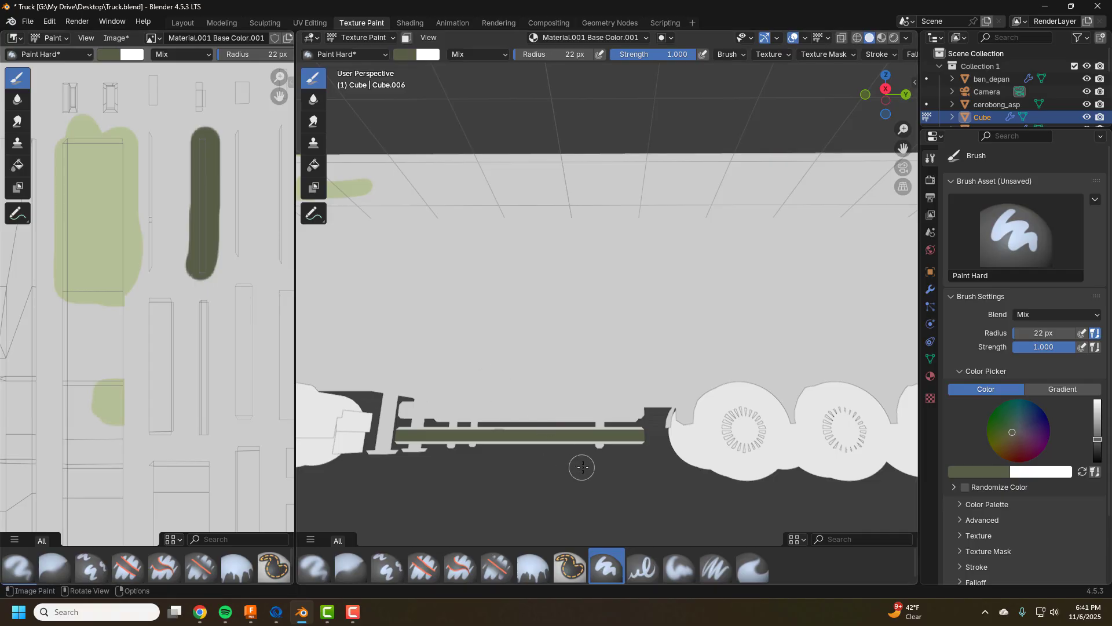
{"action": "mouse_move", "coordinate": [599, 454]}
{"action": "middle_mouse_down"}
{"action": "mouse_move", "coordinate": [673, 455]}
{"action": "mouse_move", "coordinate": [586, 463]}
{"action": "middle_mouse_up"}
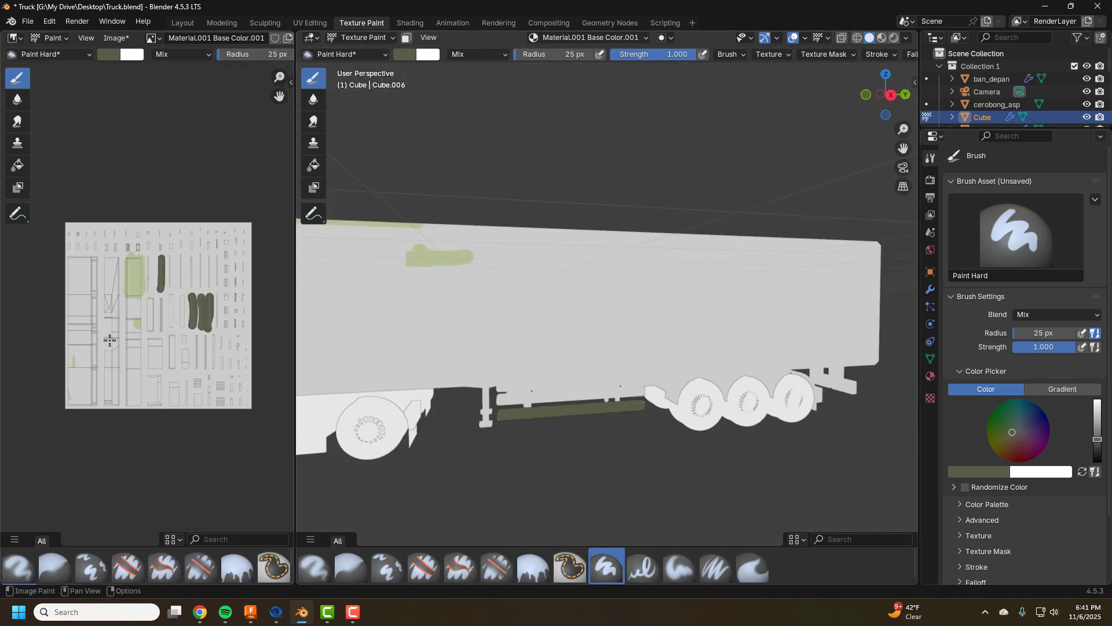
{"action": "scroll", "coordinate": [210, 340], "scroll_direction": "up", "scroll_amount": 2}
{"action": "scroll", "coordinate": [210, 340], "scroll_direction": "down", "scroll_amount": 1}
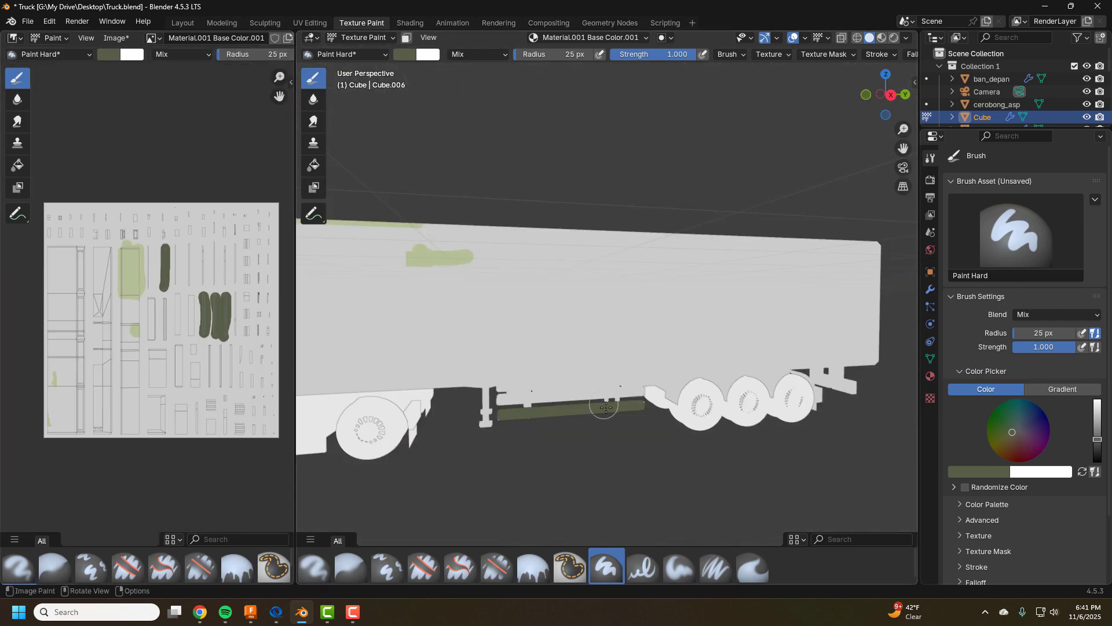
{"action": "scroll", "coordinate": [606, 411], "scroll_direction": "down", "scroll_amount": 4}
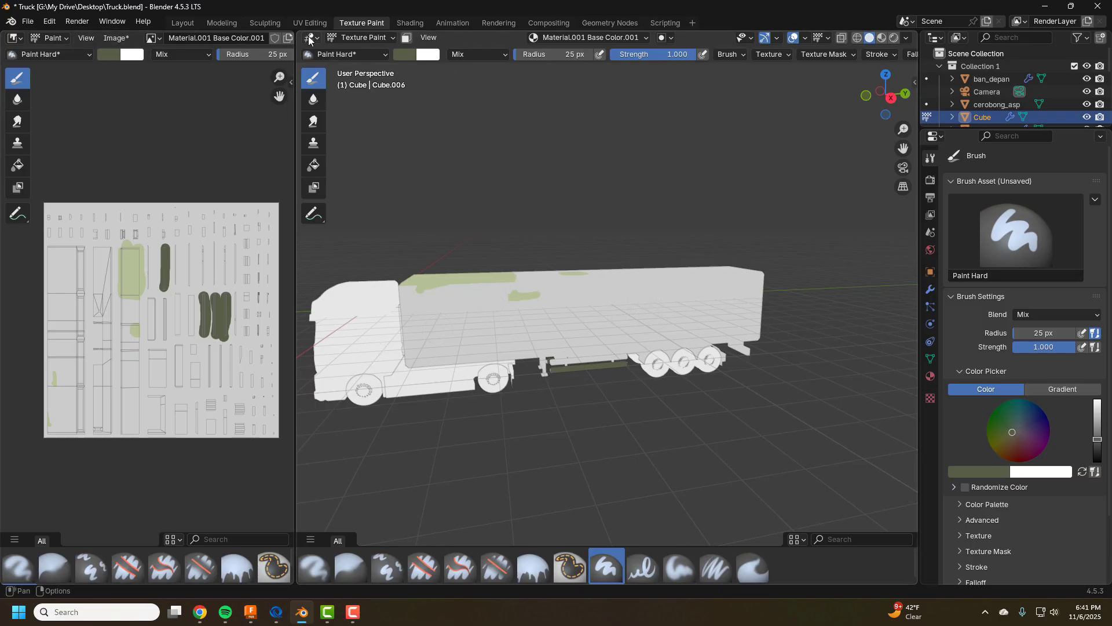
Select the truck cab in the Layout workspace and open it in the UV Editing workspace.
{"action": "left_click", "coordinate": [183, 24]}
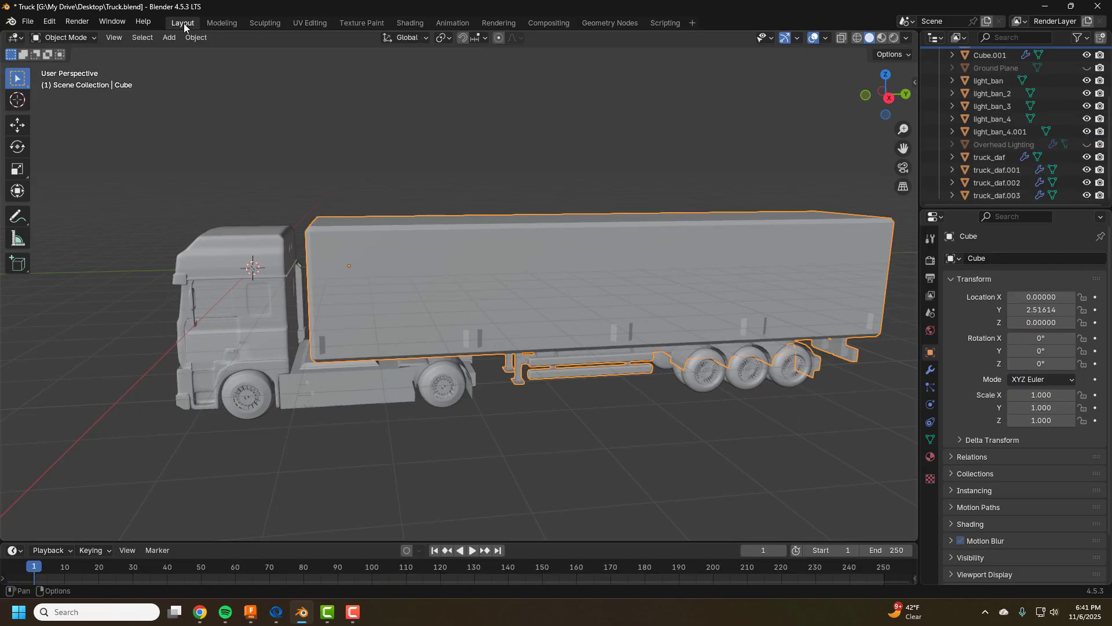
{"action": "left_click", "coordinate": [220, 250]}
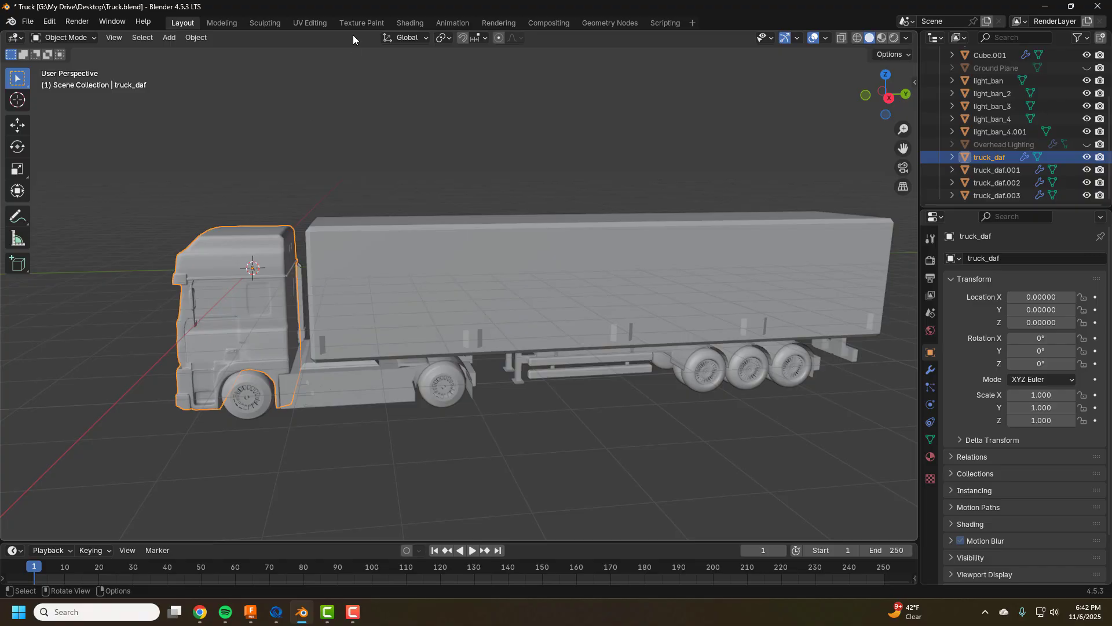
{"action": "left_click", "coordinate": [315, 23]}
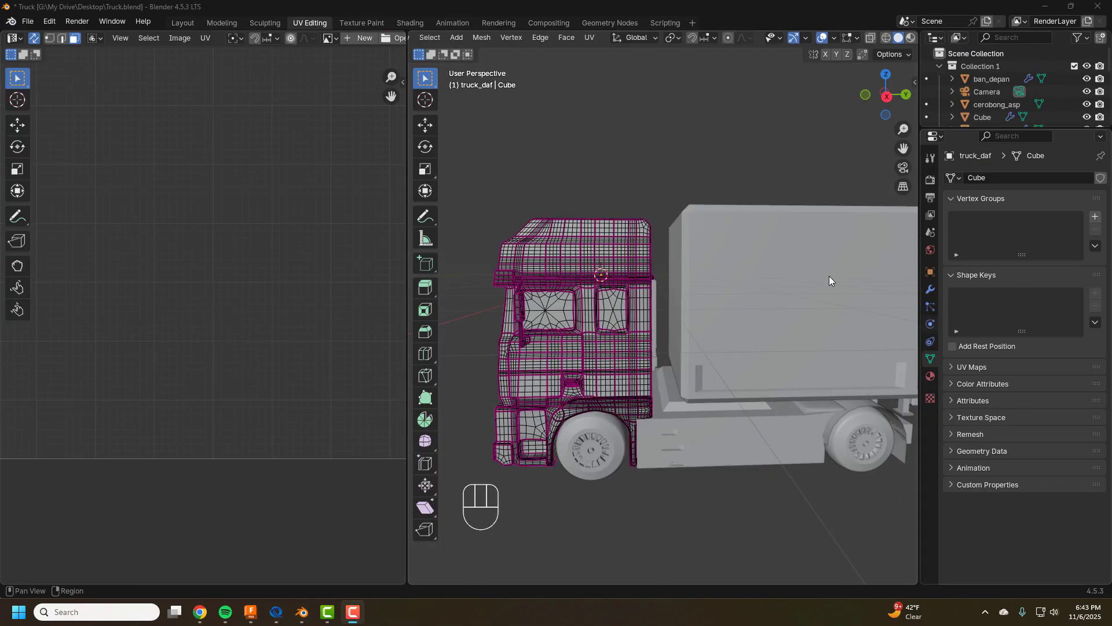
Select the entire cab mesh through wireframe shading and unwrap it with Smart UV Project at a 66° angle limit and 0.050 island margin.
{"action": "left_click", "coordinate": [885, 38]}
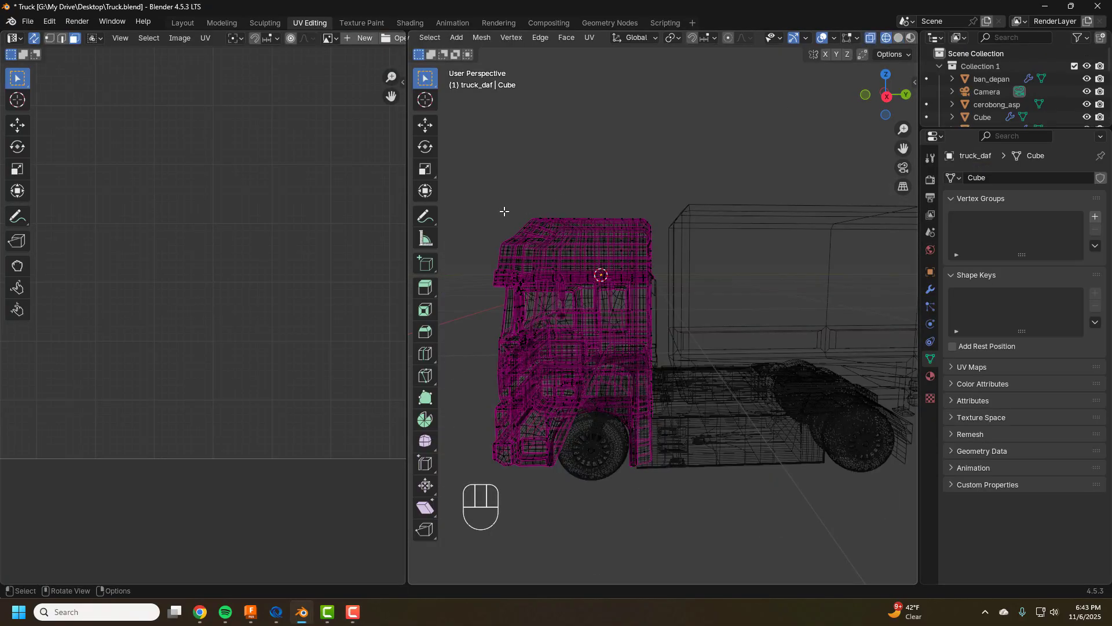
{"action": "left_click_drag", "start_coordinate": [465, 152], "coordinate": [662, 517]}
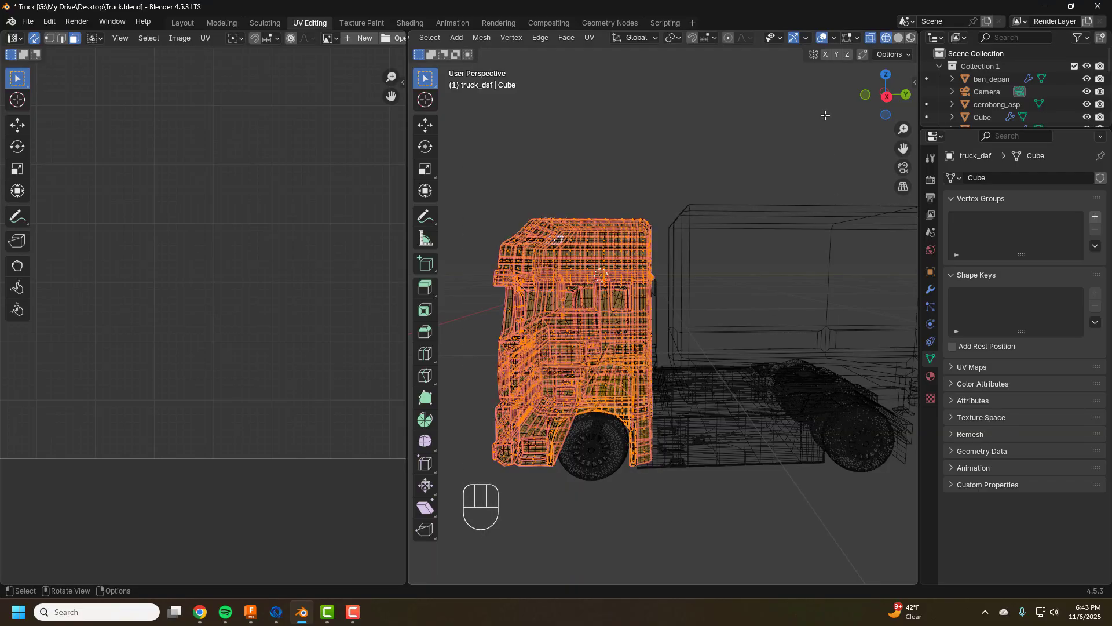
{"action": "left_click", "coordinate": [898, 38]}
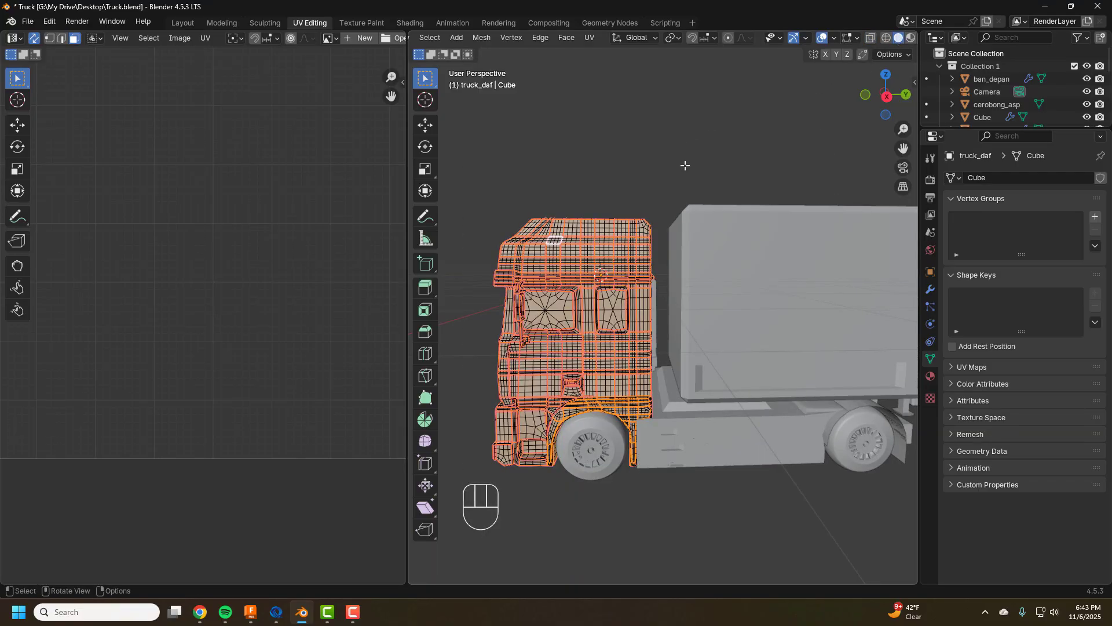
{"action": "key", "text": "u"}
{"action": "left_click", "coordinate": [652, 171]}
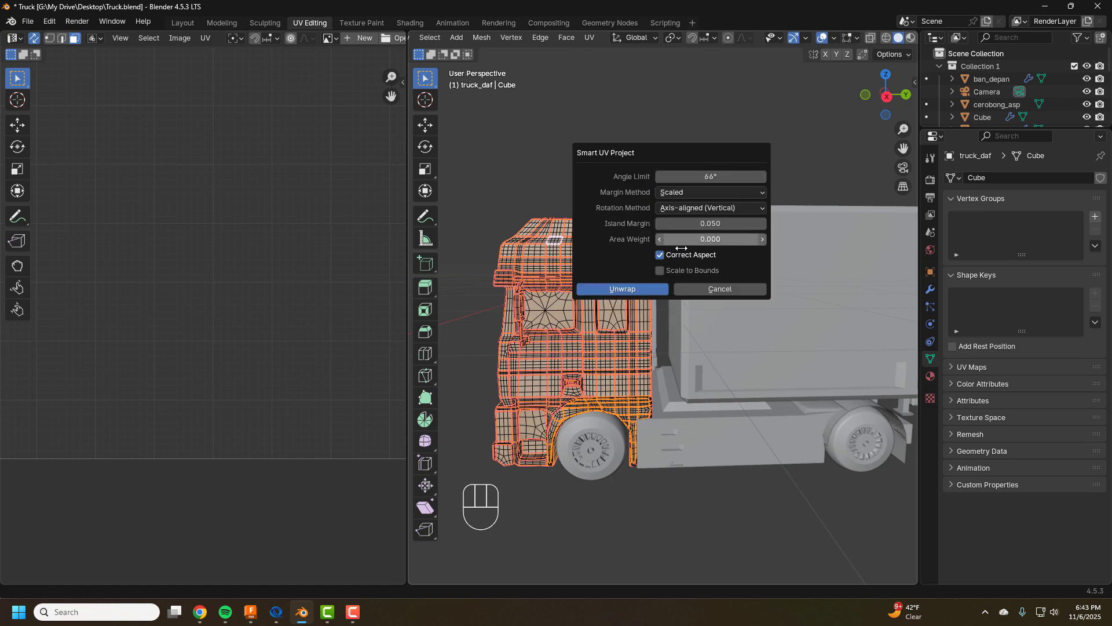
{"action": "left_click", "coordinate": [624, 288]}
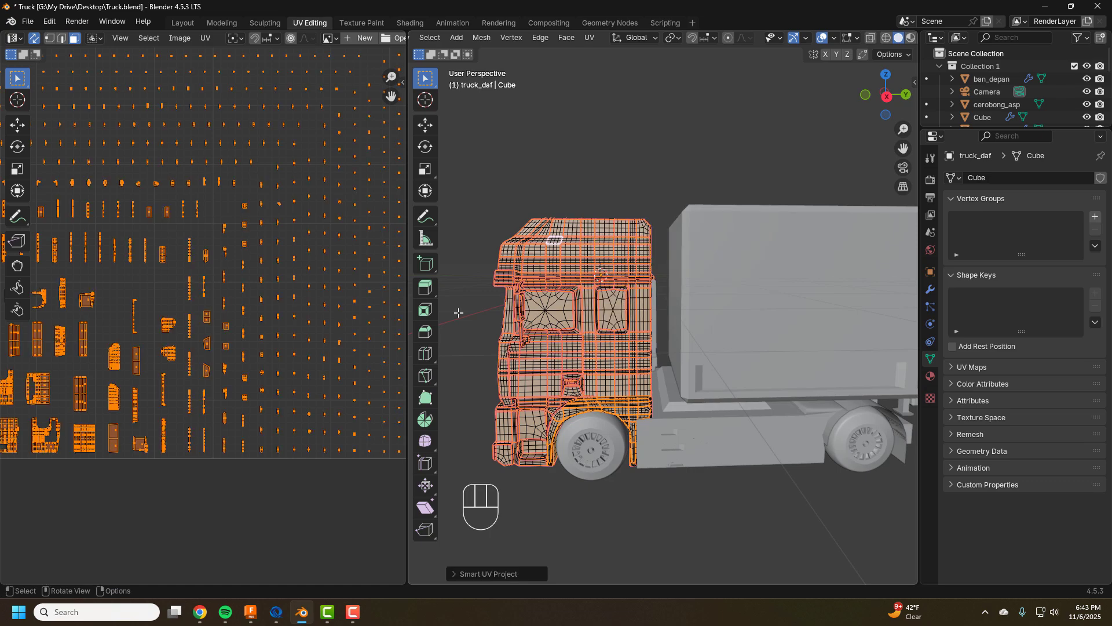
Examine the cab's unwrapped UV islands closely and compare them with the front of the cab.
{"action": "scroll", "coordinate": [267, 286], "scroll_direction": "up", "scroll_amount": 3}
{"action": "scroll", "coordinate": [266, 290], "scroll_direction": "up", "scroll_amount": 1}
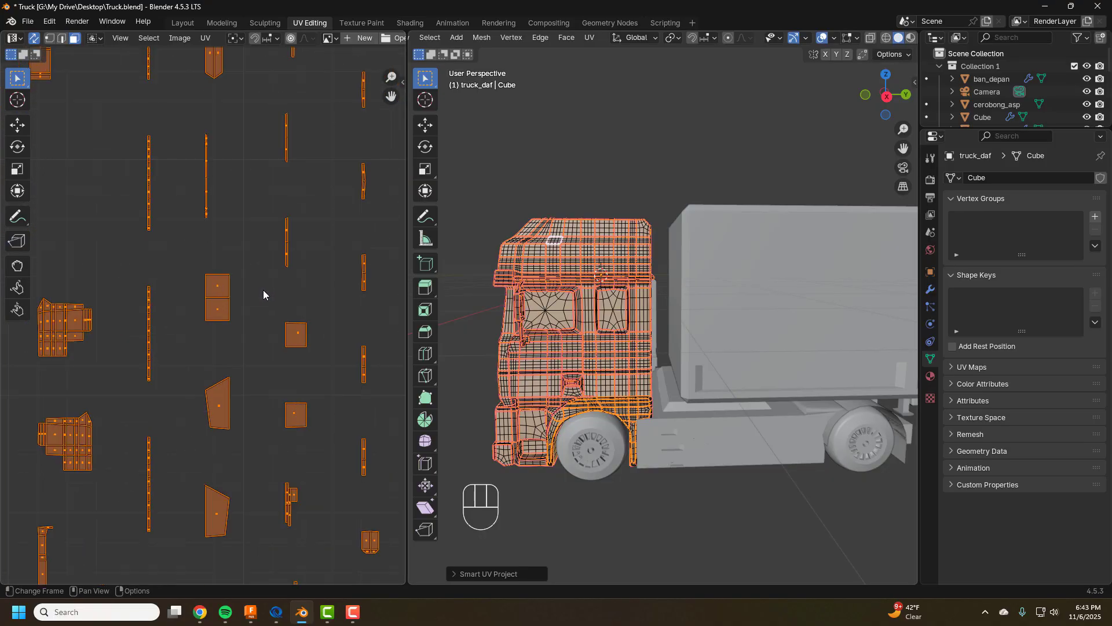
{"action": "scroll", "coordinate": [266, 290], "scroll_direction": "up", "scroll_amount": 1}
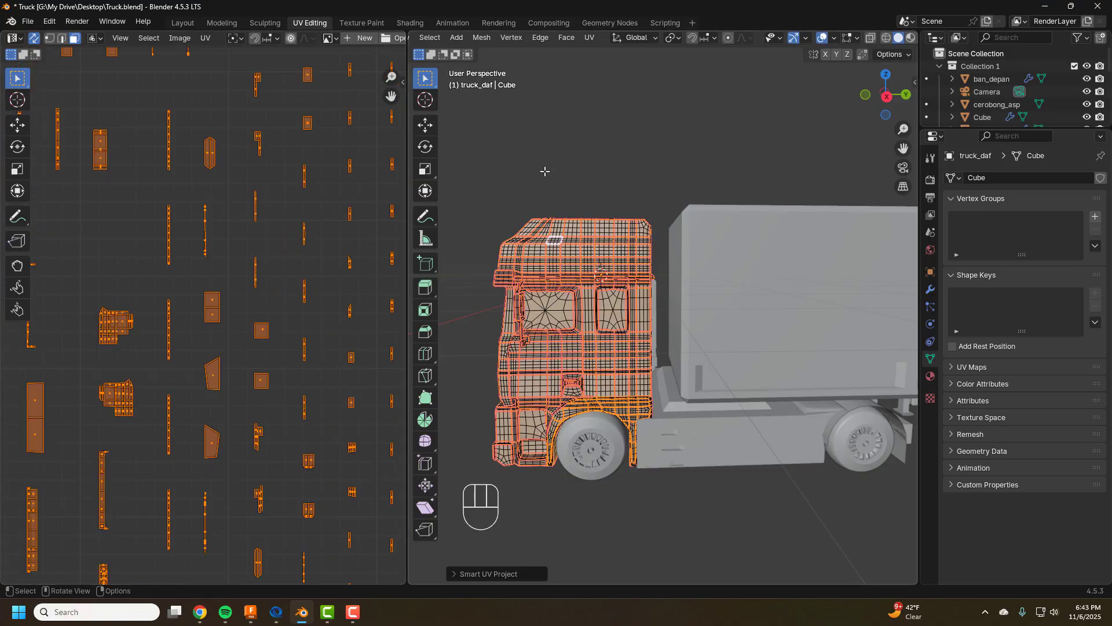
{"action": "middle_click_drag", "start_coordinate": [544, 171], "coordinate": [681, 170]}
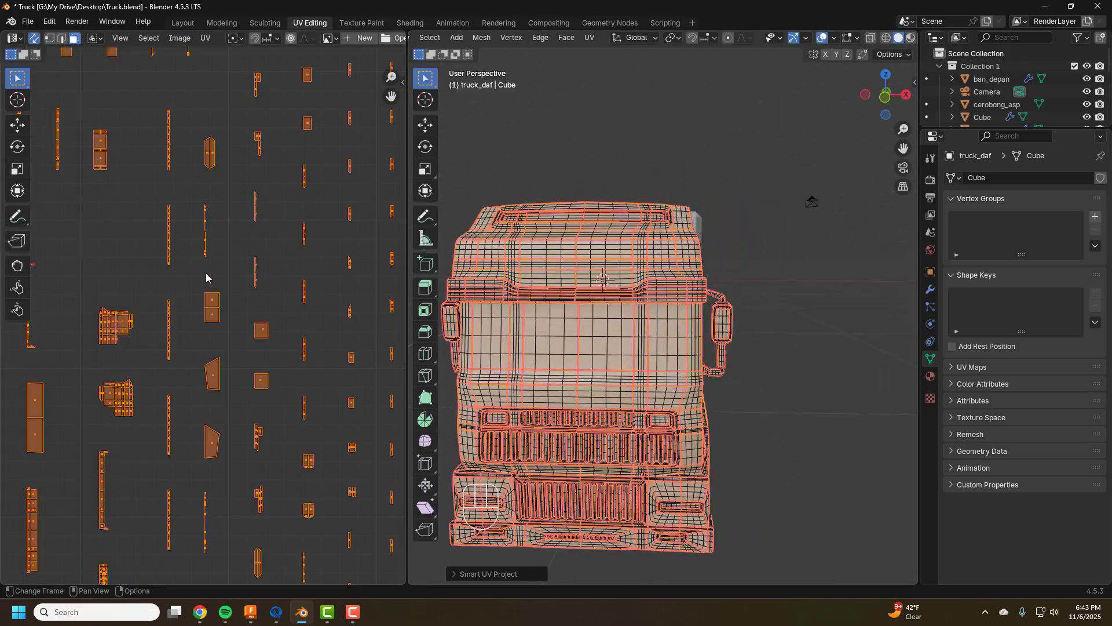
{"action": "scroll", "coordinate": [144, 280], "scroll_direction": "down", "scroll_amount": 4}
{"action": "scroll", "coordinate": [235, 173], "scroll_direction": "up", "scroll_amount": 4}
{"action": "scroll", "coordinate": [224, 313], "scroll_direction": "up", "scroll_amount": 4}
{"action": "scroll", "coordinate": [728, 313], "scroll_direction": "down", "scroll_amount": 2}
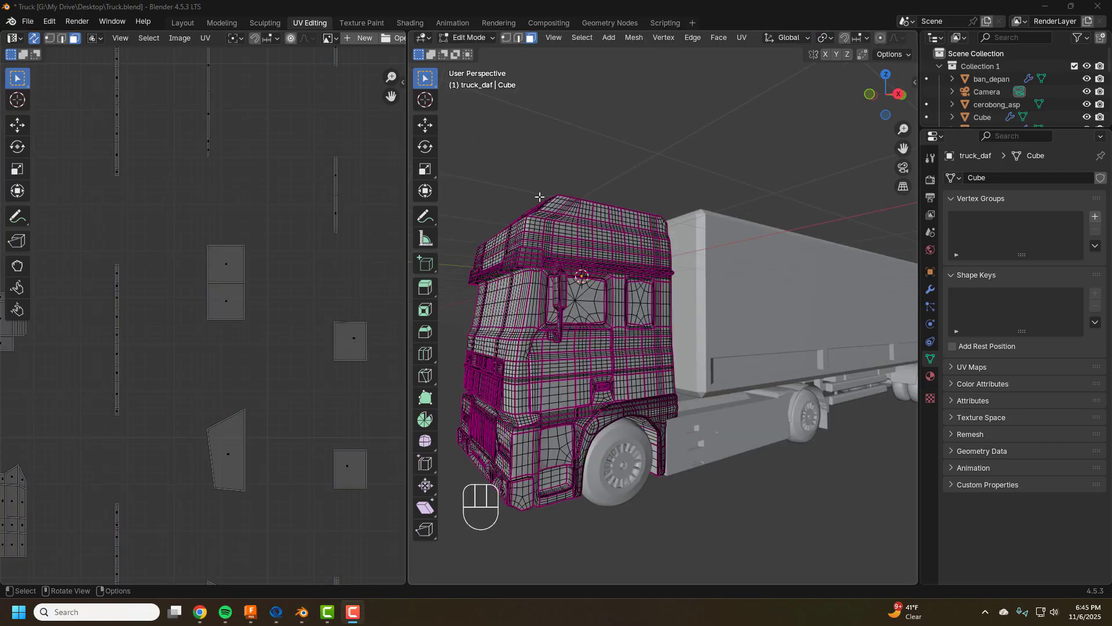
Inspect the cab mesh from its sides and front to see how its surfaces are divided.
{"action": "scroll", "coordinate": [582, 220], "scroll_direction": "up", "scroll_amount": 4}
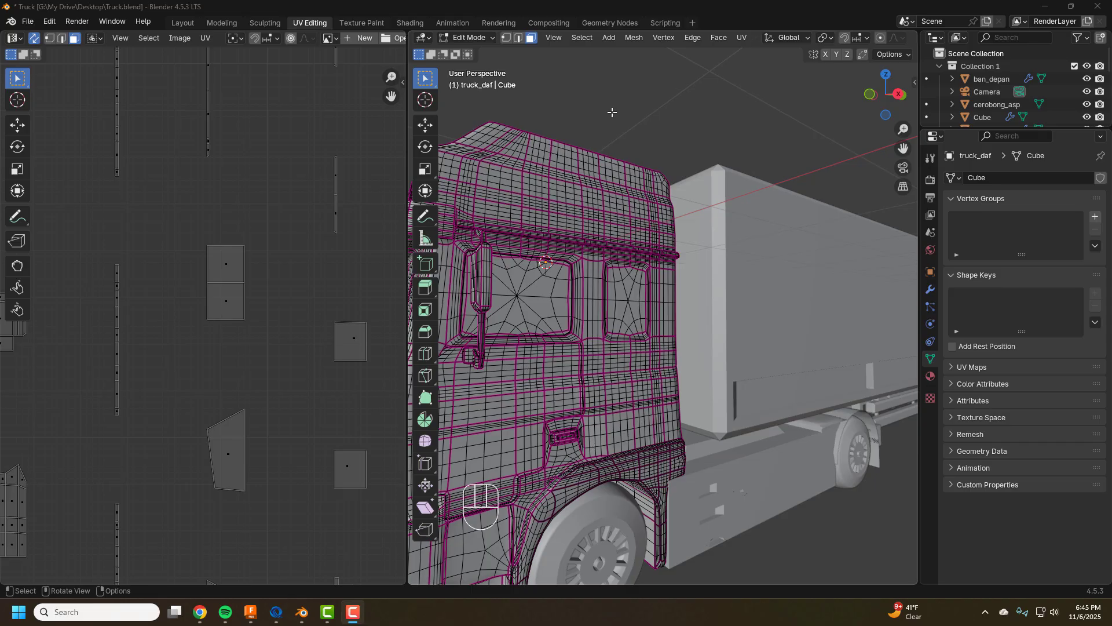
{"action": "middle_click_drag", "start_coordinate": [613, 112], "coordinate": [738, 253]}
{"action": "scroll", "coordinate": [738, 253], "scroll_direction": "down", "scroll_amount": 3}
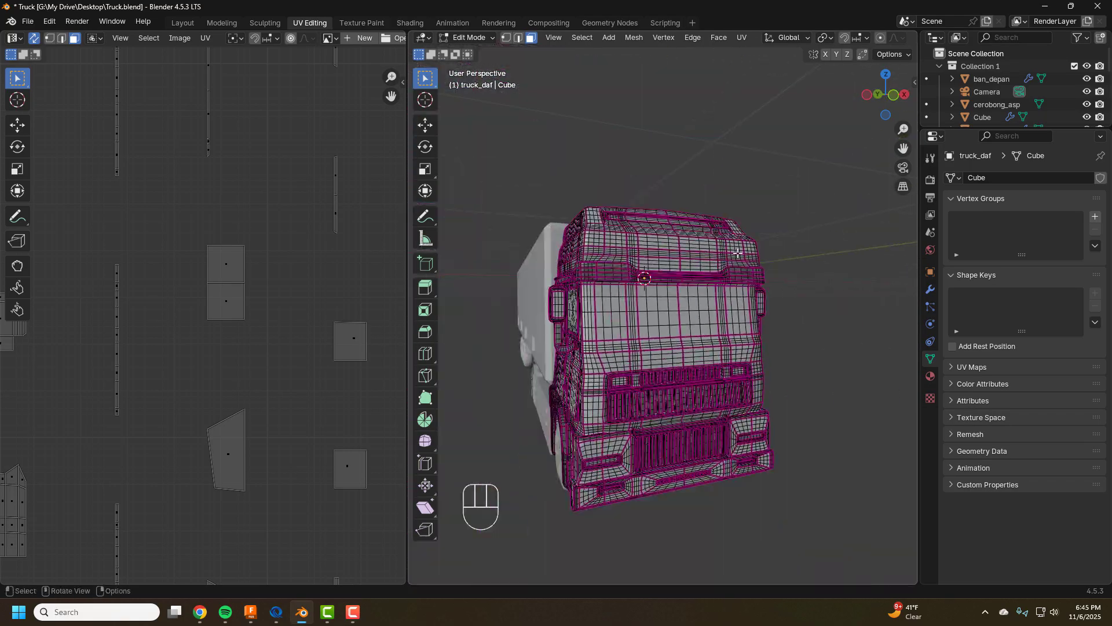
{"action": "middle_click_drag", "start_coordinate": [802, 320], "coordinate": [673, 250]}
{"action": "scroll", "coordinate": [669, 298], "scroll_direction": "up", "scroll_amount": 3}
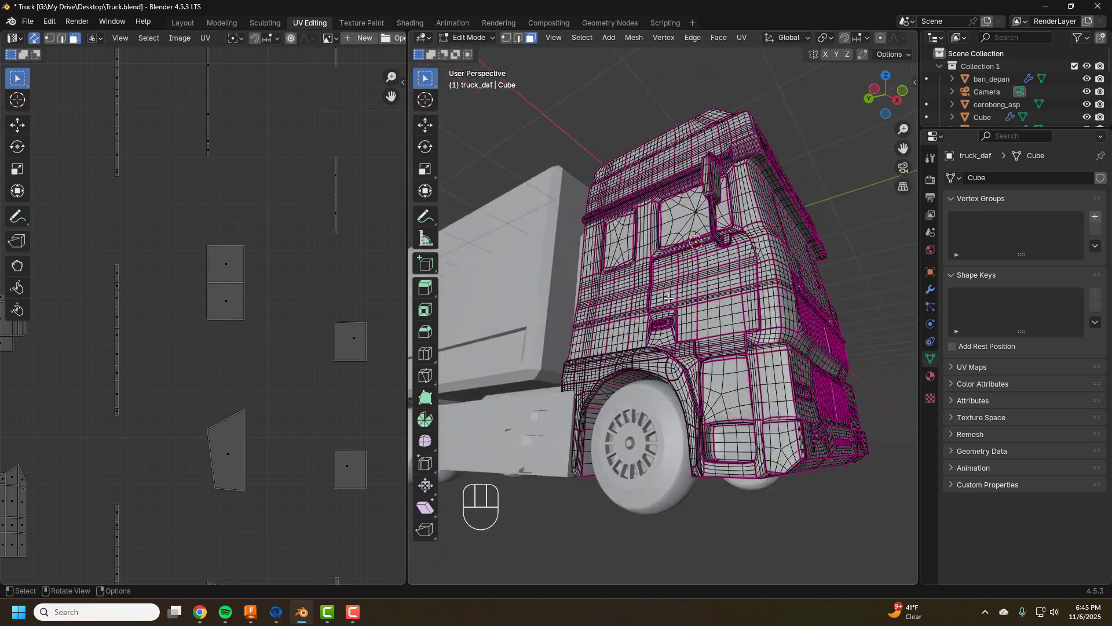
{"action": "scroll", "coordinate": [669, 299], "scroll_direction": "up", "scroll_amount": 2}
{"action": "scroll", "coordinate": [738, 291], "scroll_direction": "down", "scroll_amount": 4}
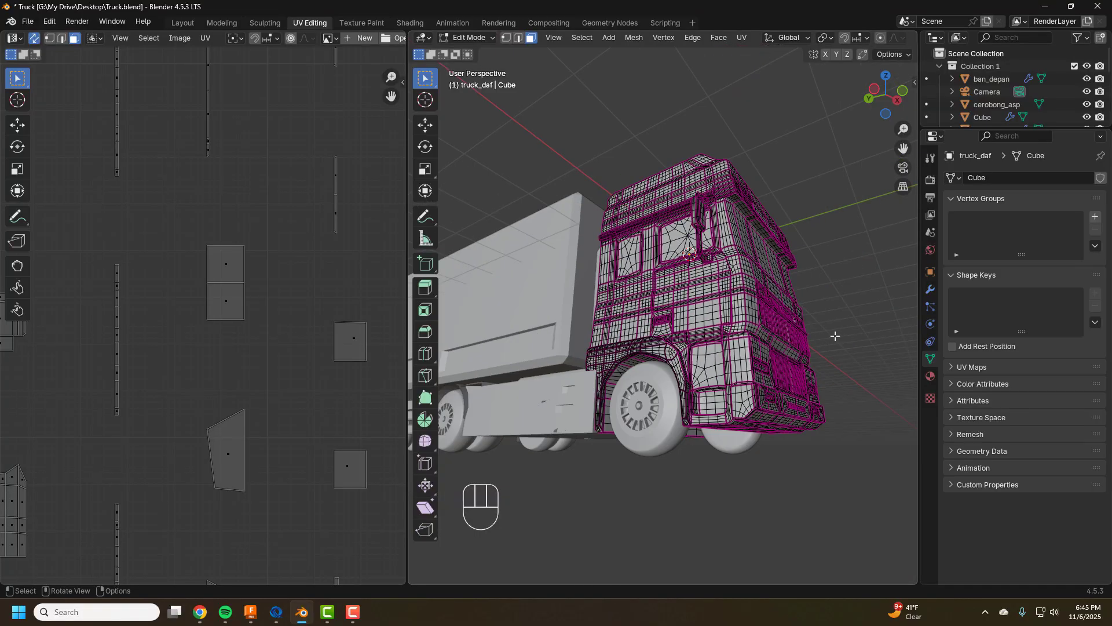
{"action": "middle_click_drag", "start_coordinate": [835, 336], "coordinate": [614, 235]}
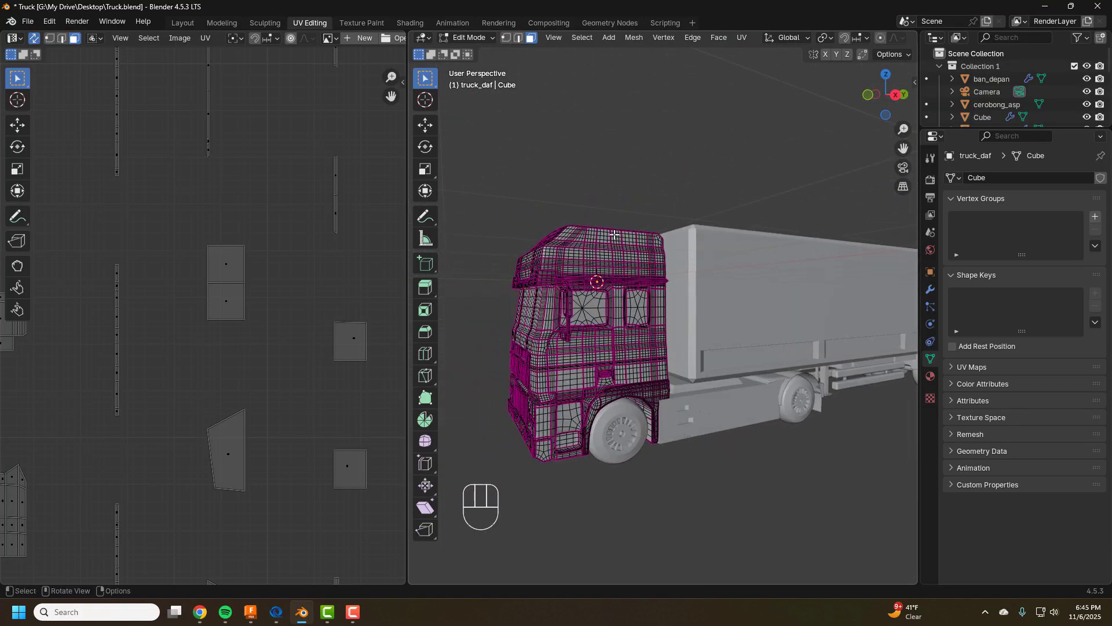
Switch to the Texture Paint workspace and add a blank 1024 × 1024 px Base Color paint slot for the cab.
{"action": "left_click", "coordinate": [362, 22]}
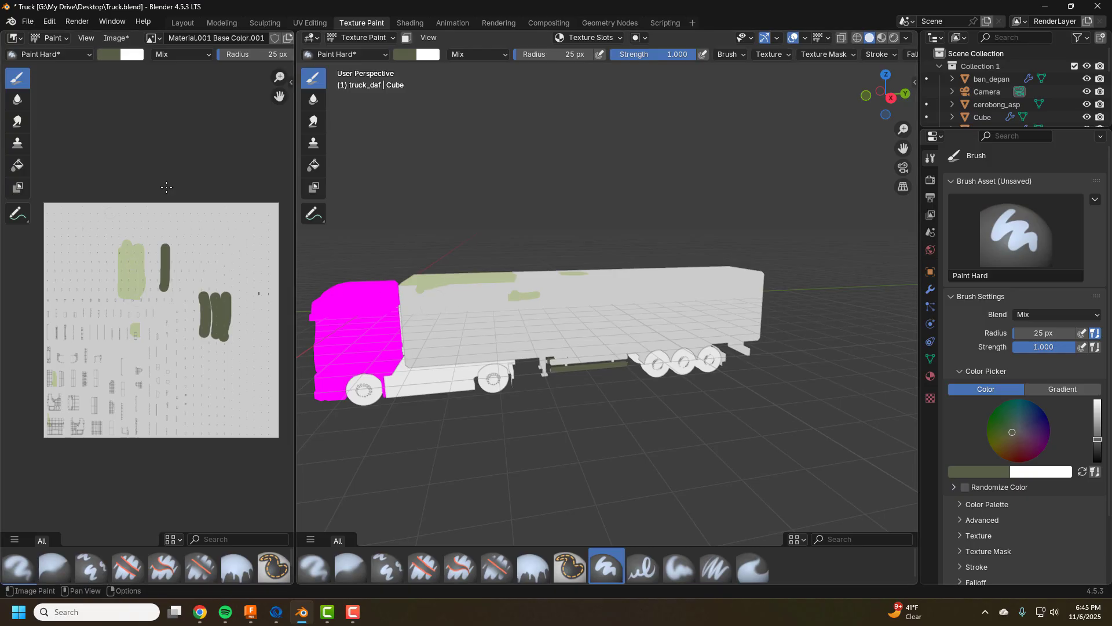
{"action": "left_click", "coordinate": [621, 37]}
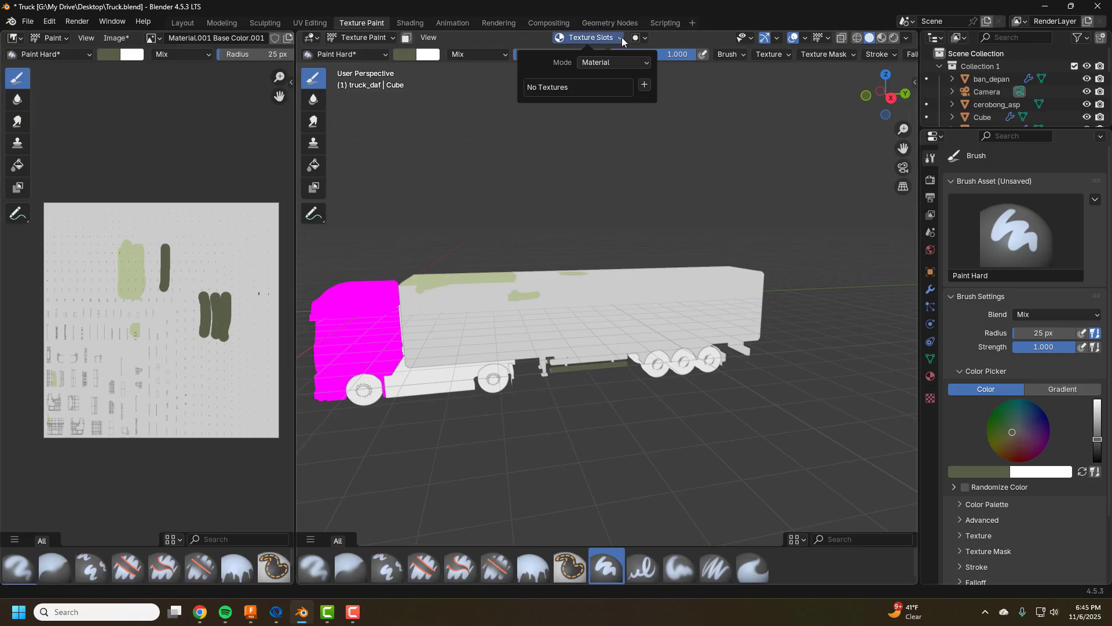
{"action": "left_click", "coordinate": [644, 85]}
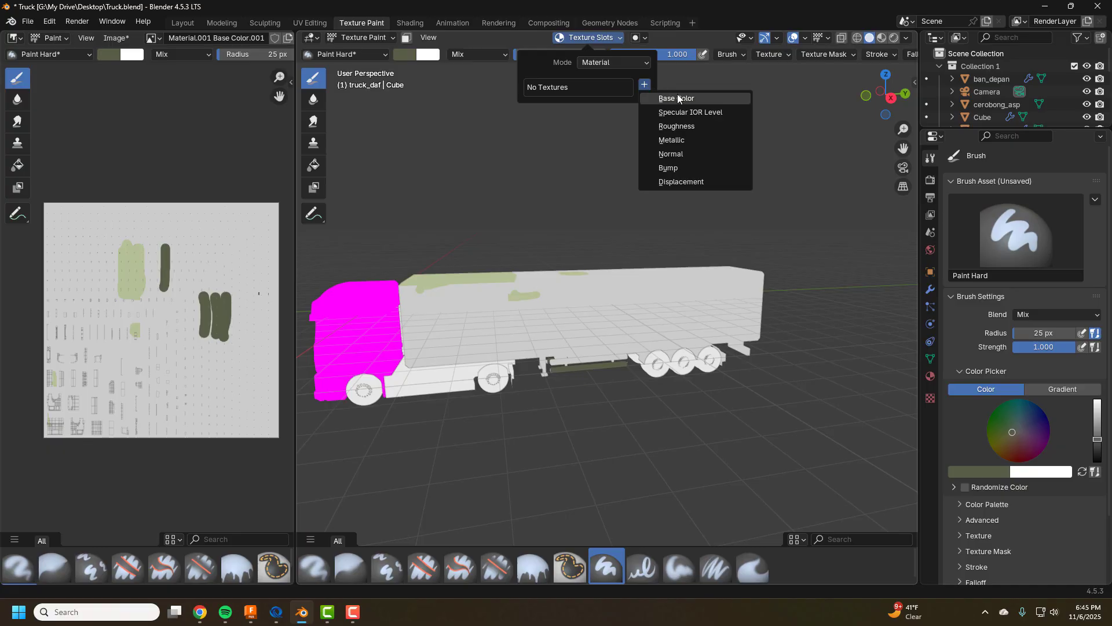
{"action": "left_click", "coordinate": [672, 96]}
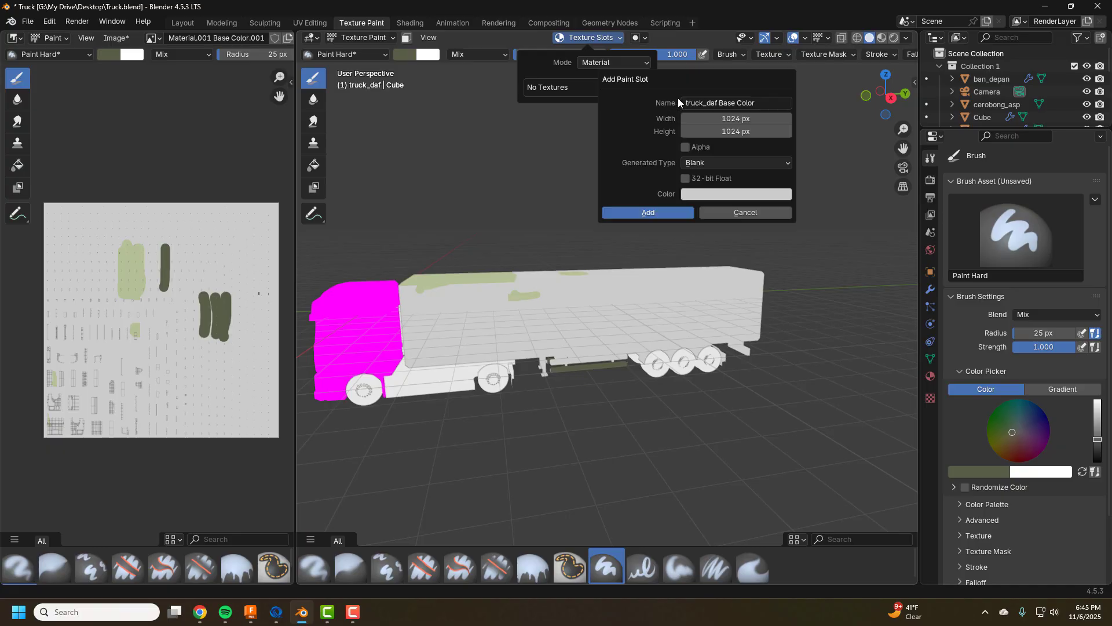
{"action": "left_click", "coordinate": [654, 212]}
Paint a dark olive patch on the front of the cab around the windshield.
{"action": "scroll", "coordinate": [359, 231], "scroll_direction": "up", "scroll_amount": 2}
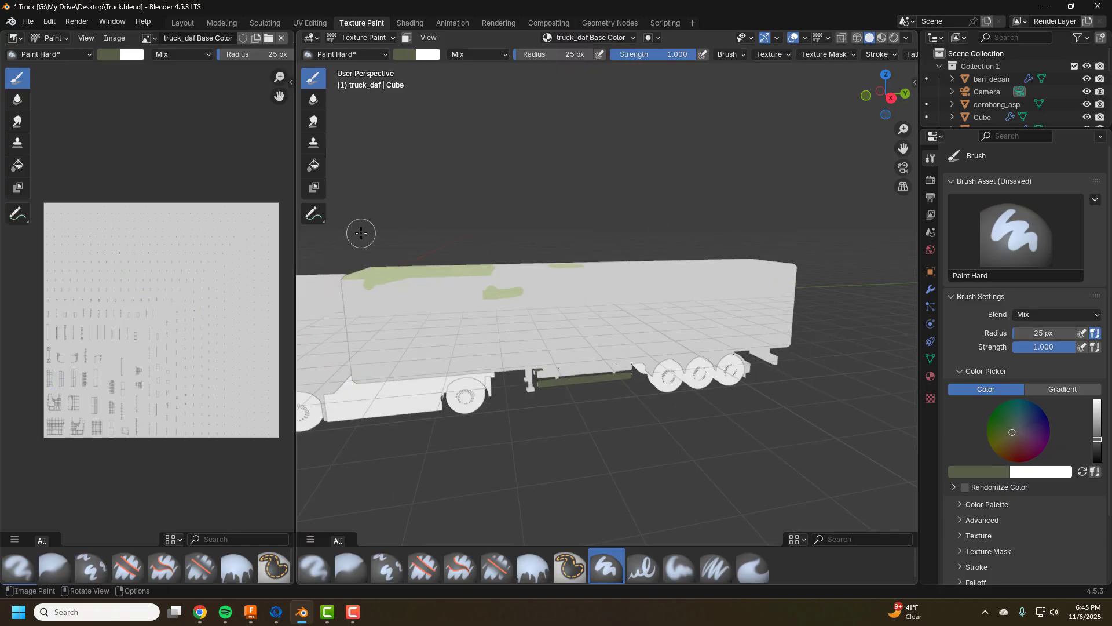
{"action": "middle_click_drag", "start_coordinate": [447, 206], "coordinate": [591, 192]}
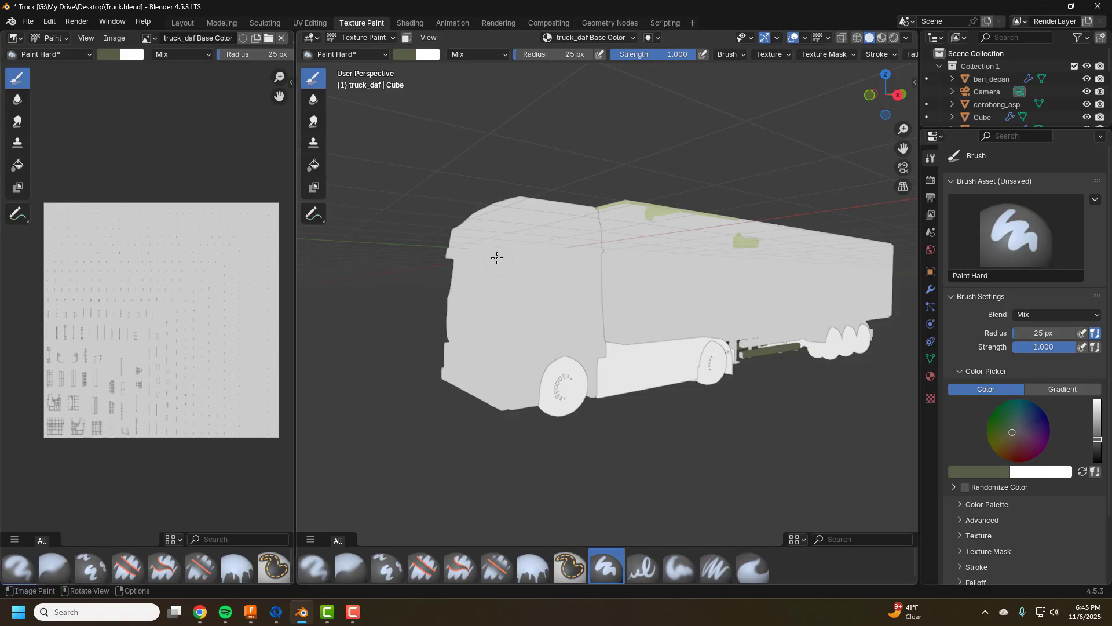
{"action": "mouse_move", "coordinate": [499, 258]}
{"action": "left_mouse_down"}
{"action": "mouse_move", "coordinate": [489, 256]}
{"action": "mouse_move", "coordinate": [472, 295]}
{"action": "left_mouse_up"}
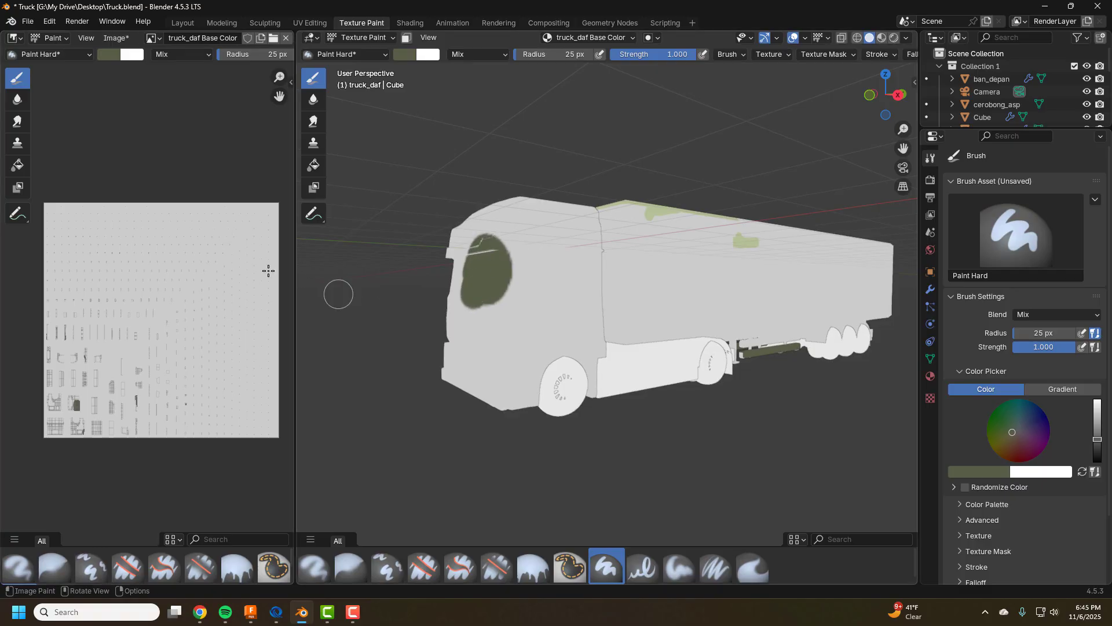
{"action": "middle_click_drag", "start_coordinate": [718, 147], "coordinate": [680, 177]}
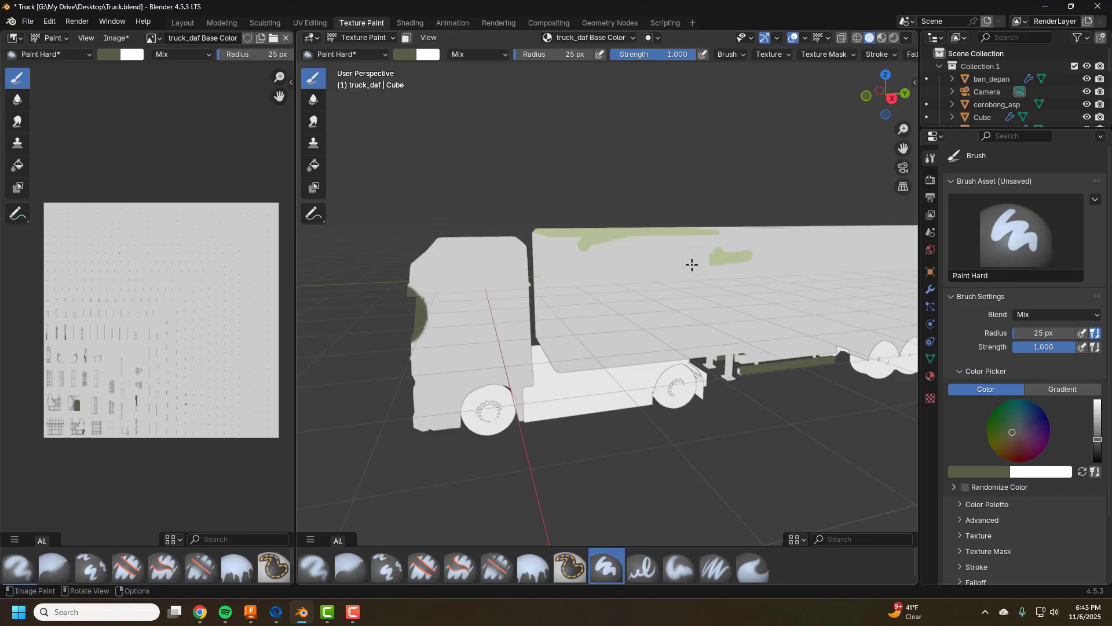
{"action": "scroll", "coordinate": [692, 264], "scroll_direction": "down", "scroll_amount": 2}
{"action": "middle_click_drag", "start_coordinate": [704, 406], "coordinate": [785, 423]}
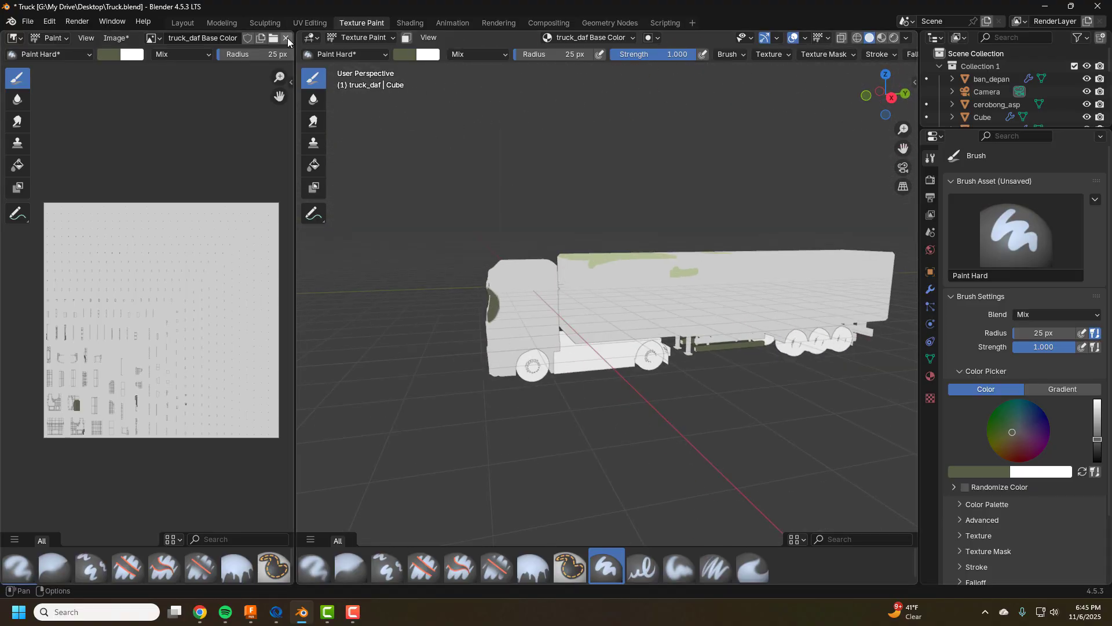